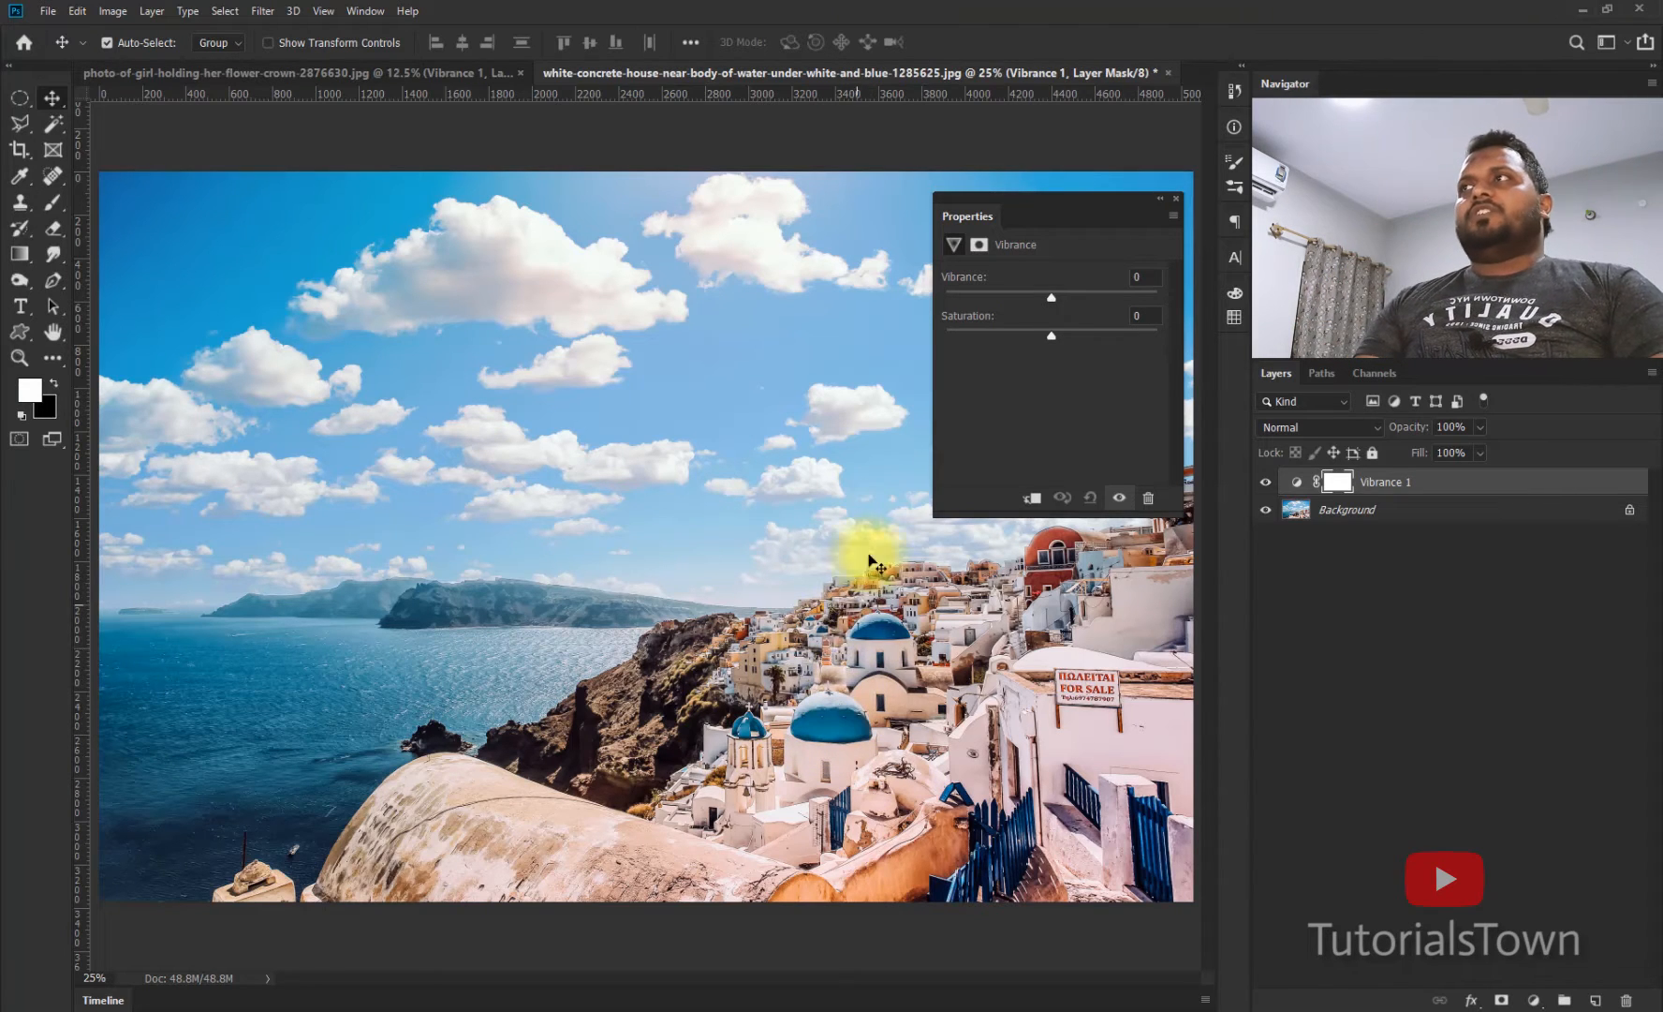
Step: Try the Vibrance adjustment layer's Saturation at different levels, including +100 and -100
left_click_drag(1053, 339, 1119, 334)
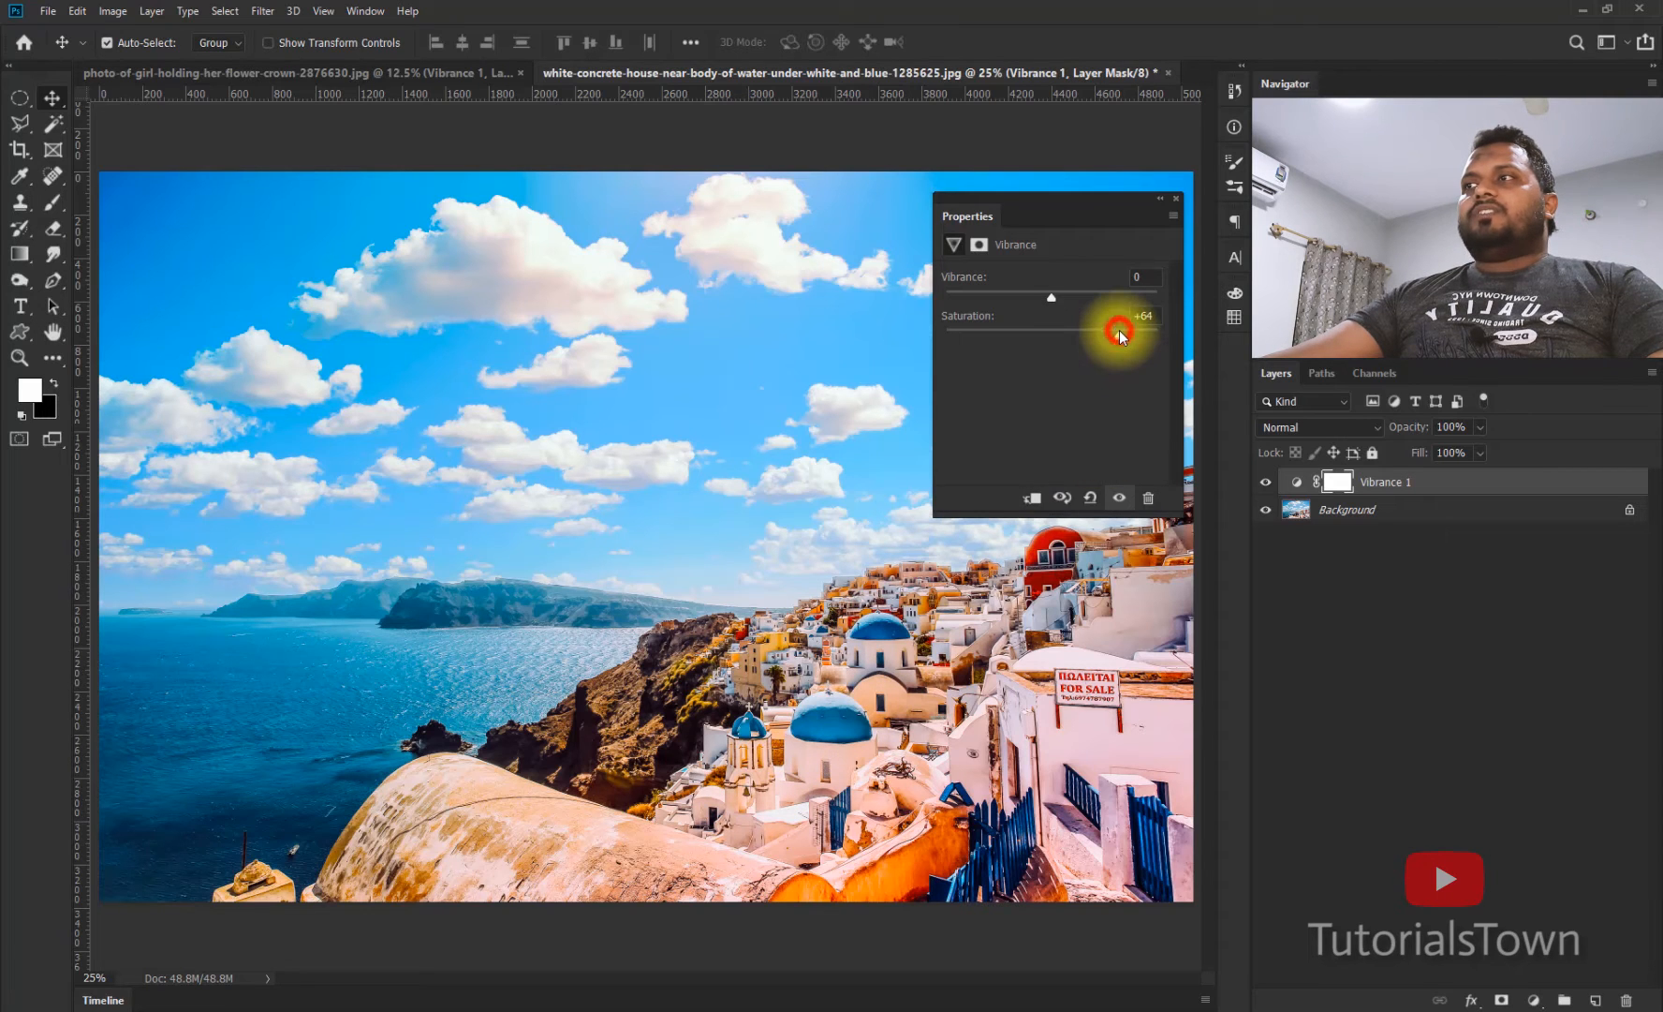
left_click_drag(1130, 332, 1181, 329)
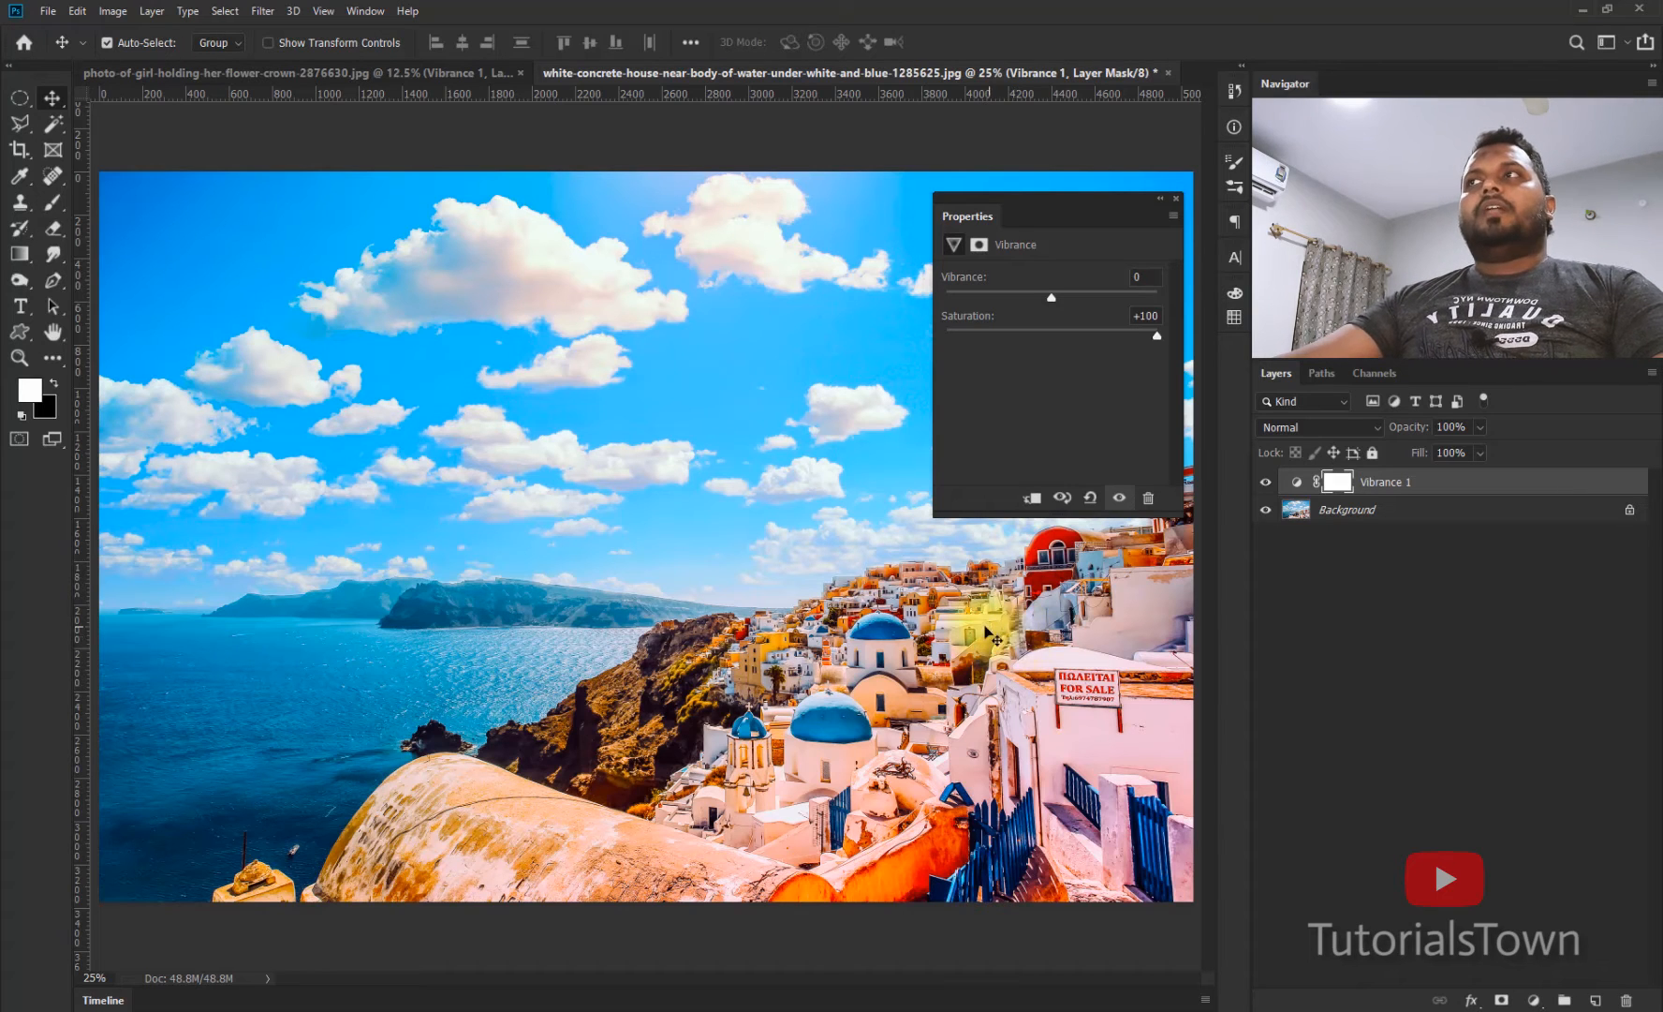
left_click_drag(1155, 335, 1000, 328)
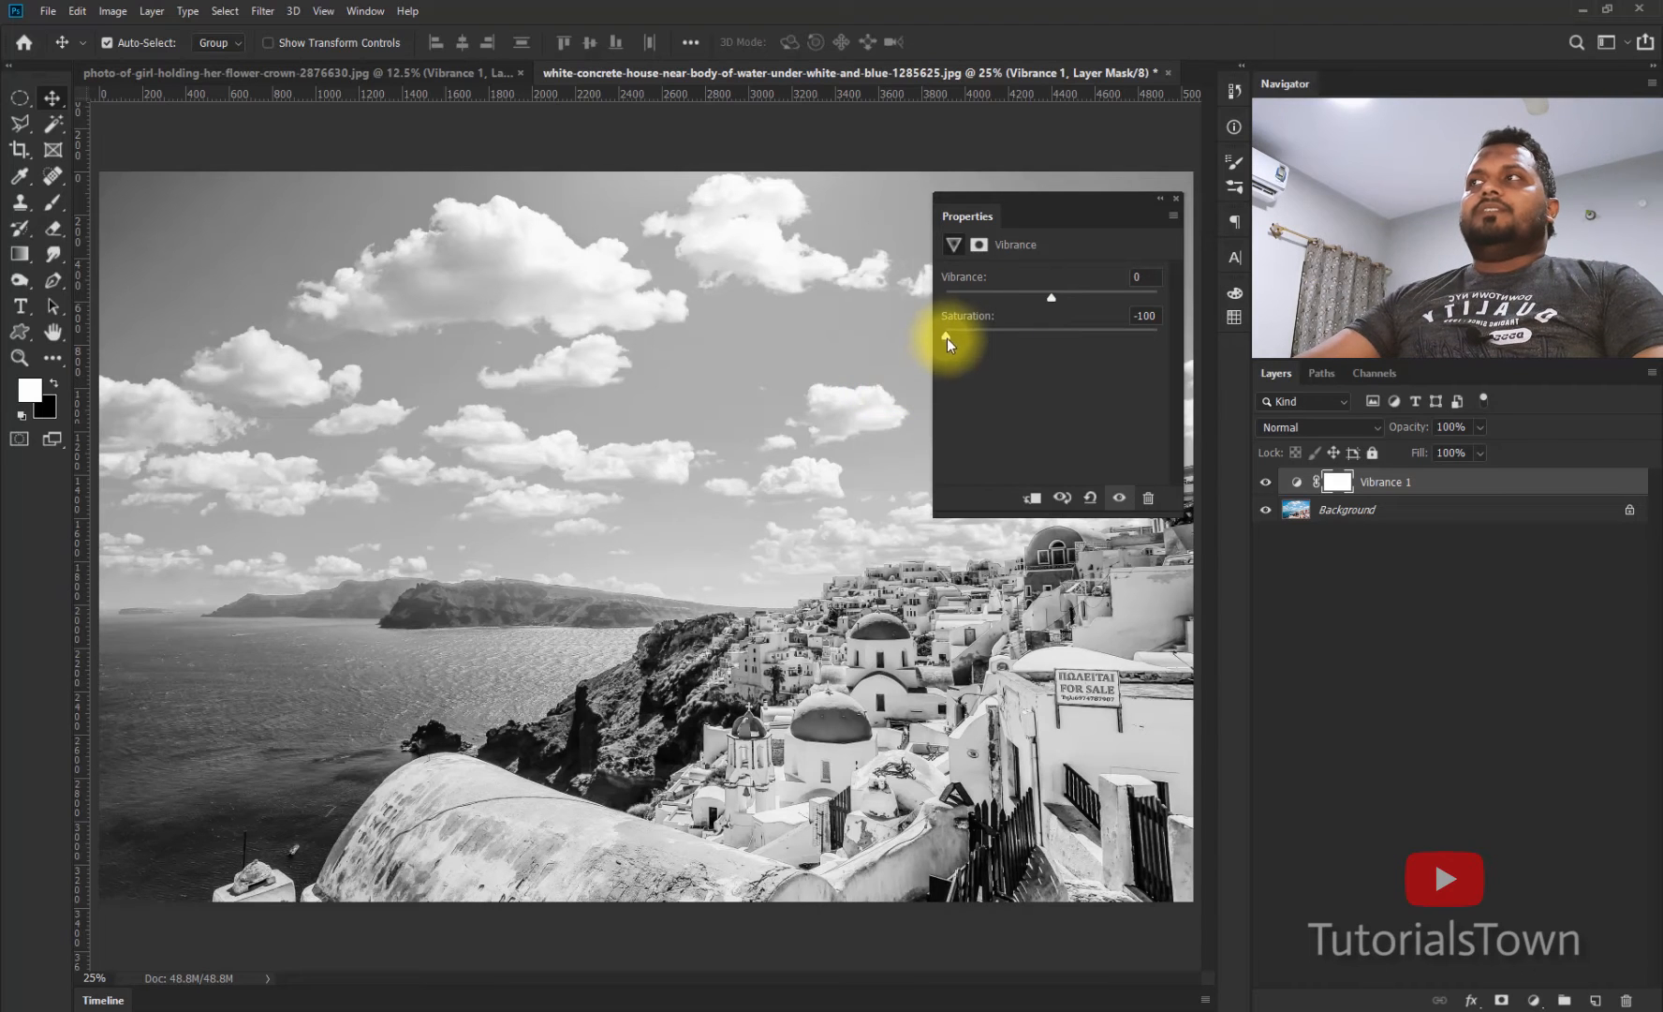
mouse_move(947, 338)
left_mouse_down()
mouse_move(1056, 338)
mouse_move(947, 334)
left_mouse_up()
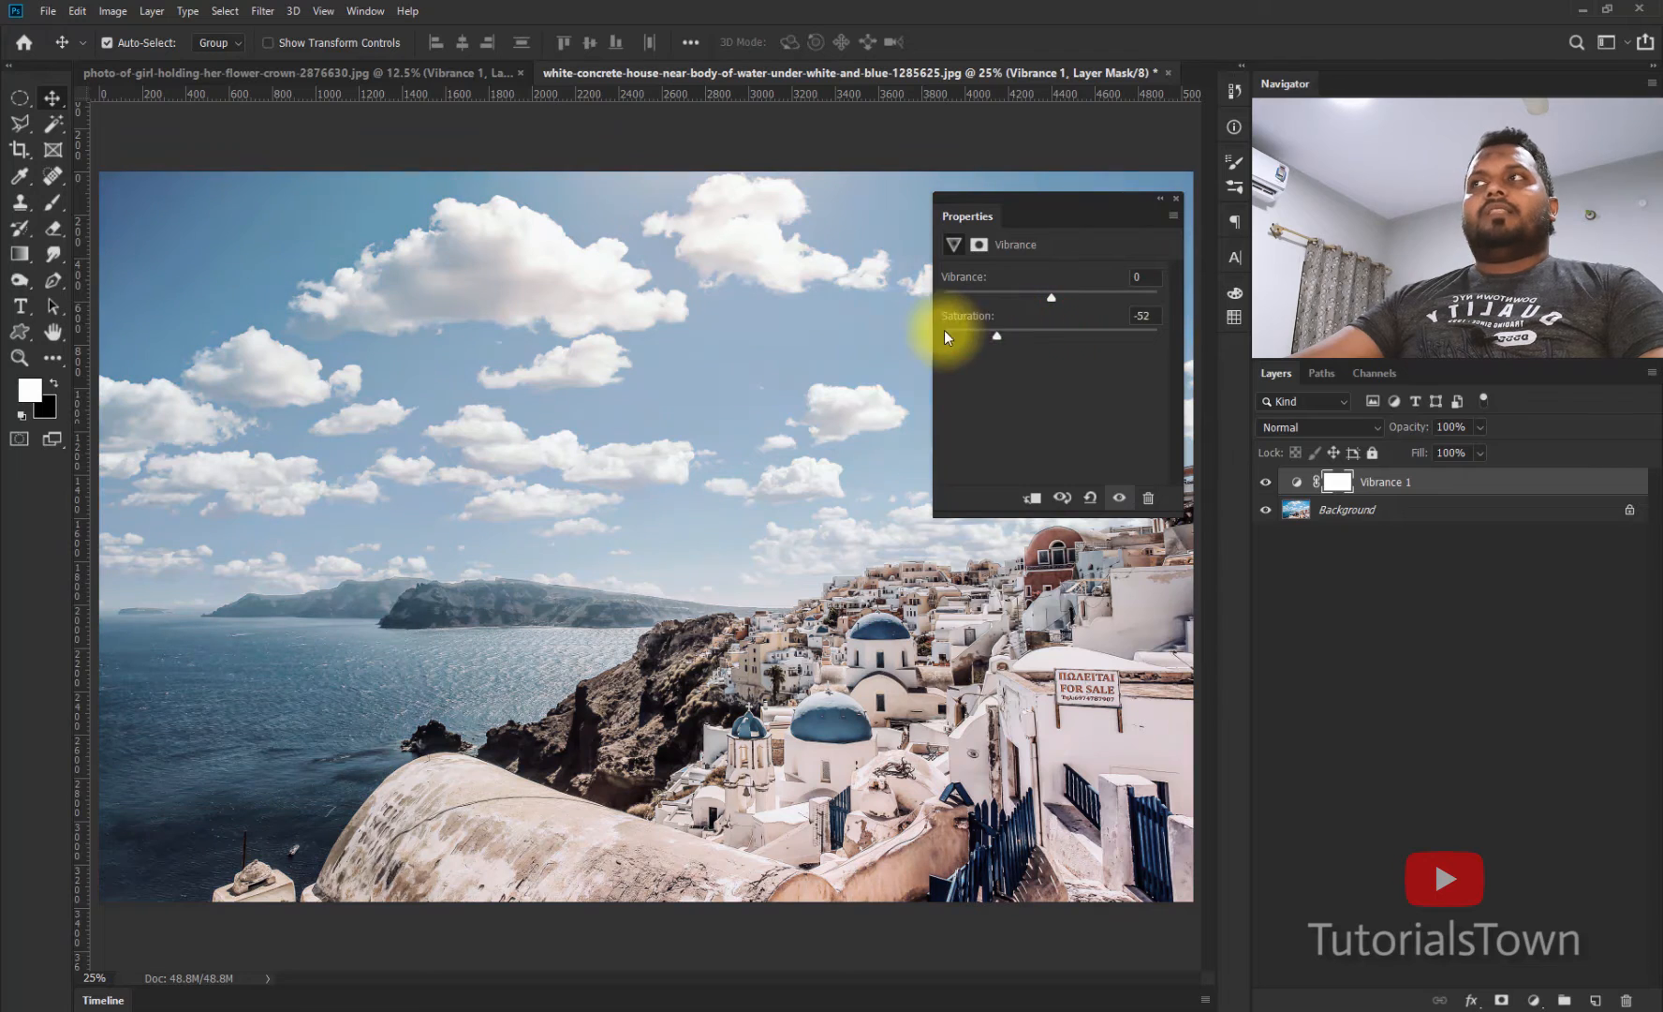
left_click(1133, 316)
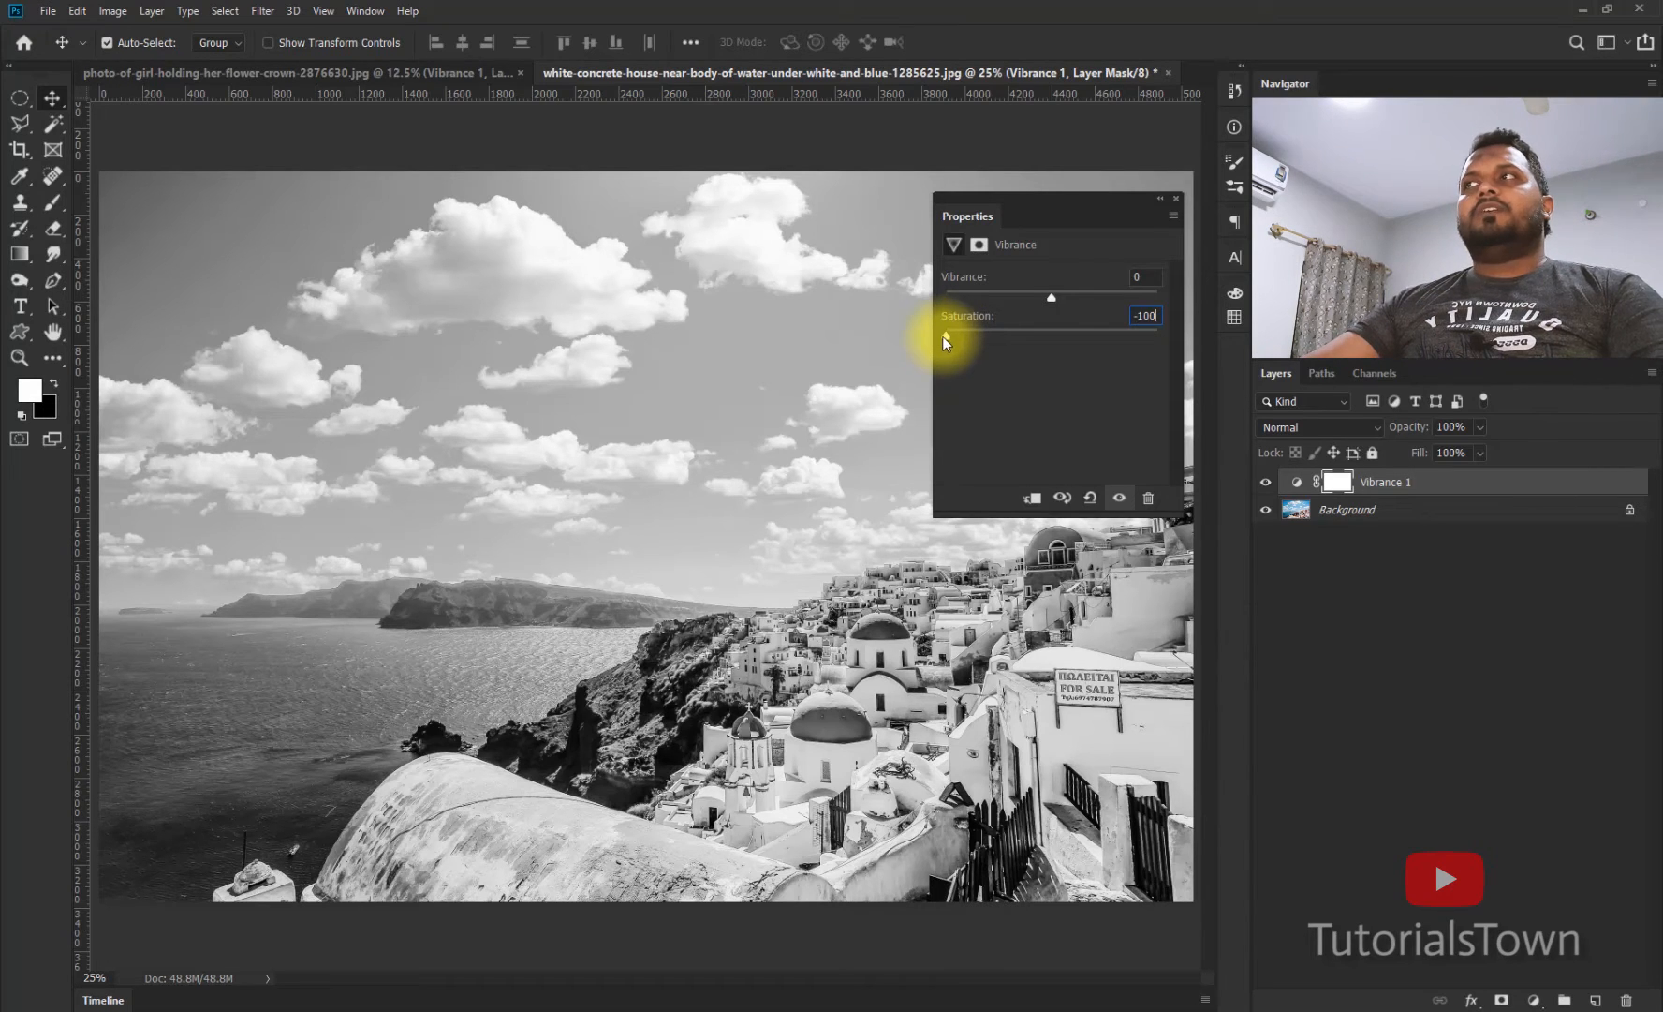
left_click_drag(946, 338, 1154, 334)
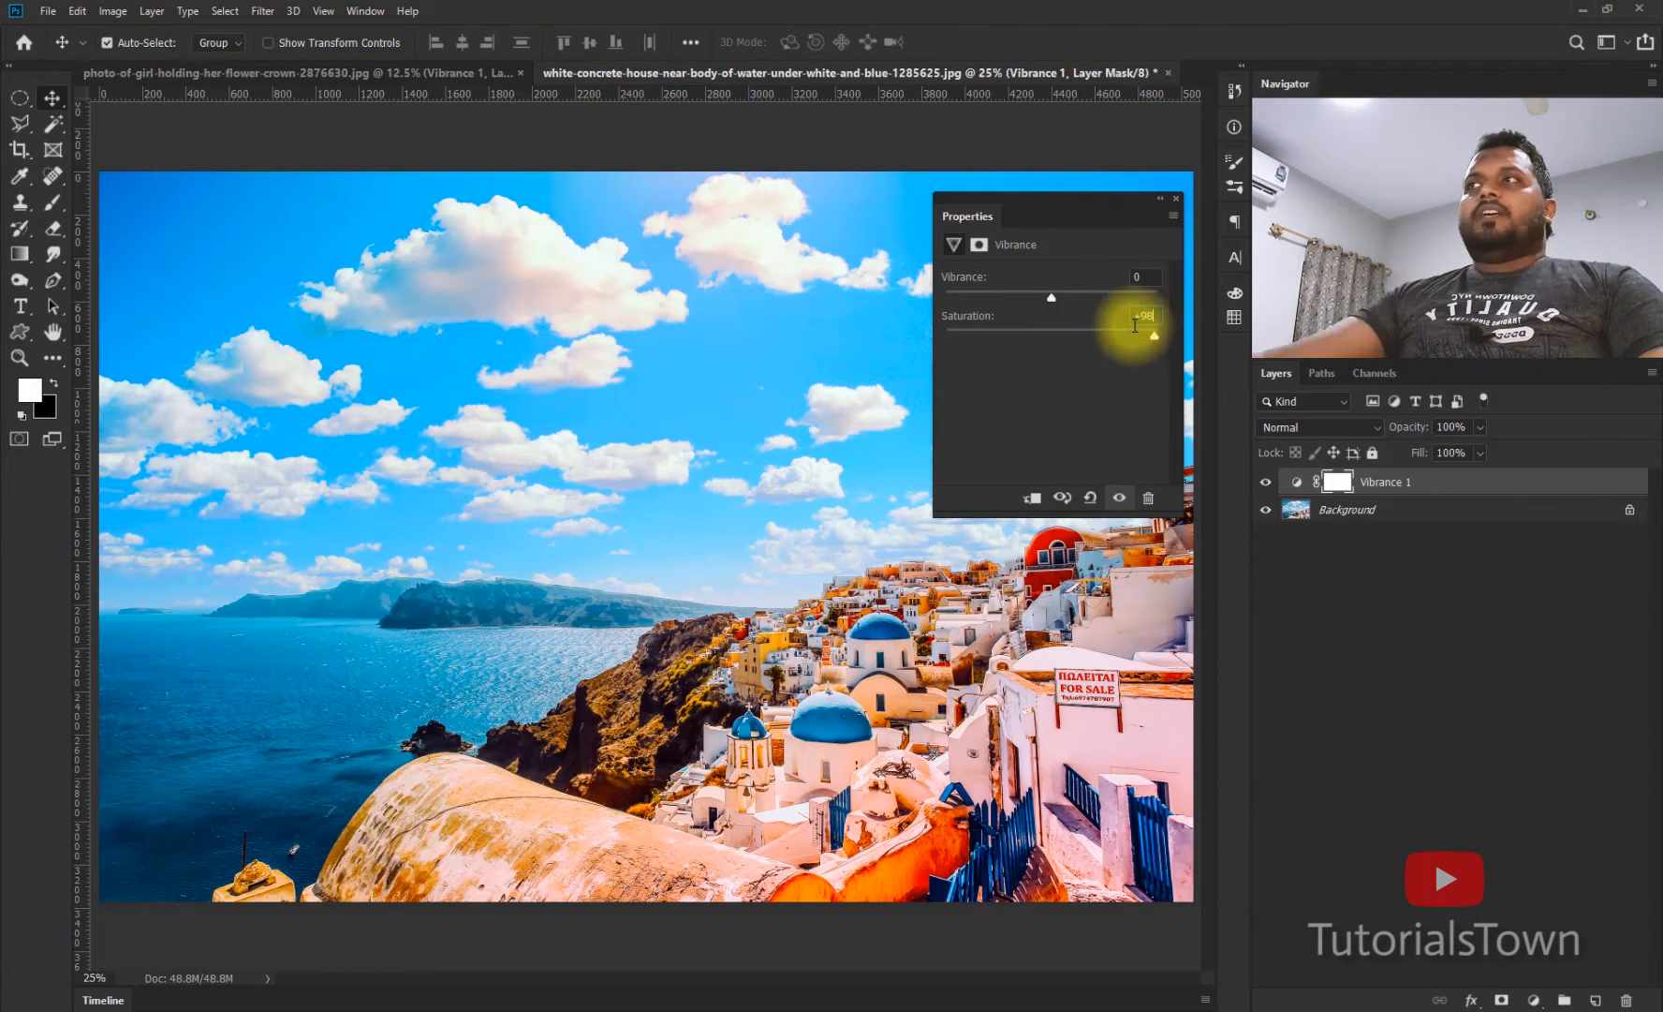
left_click_drag(1155, 337, 1059, 340)
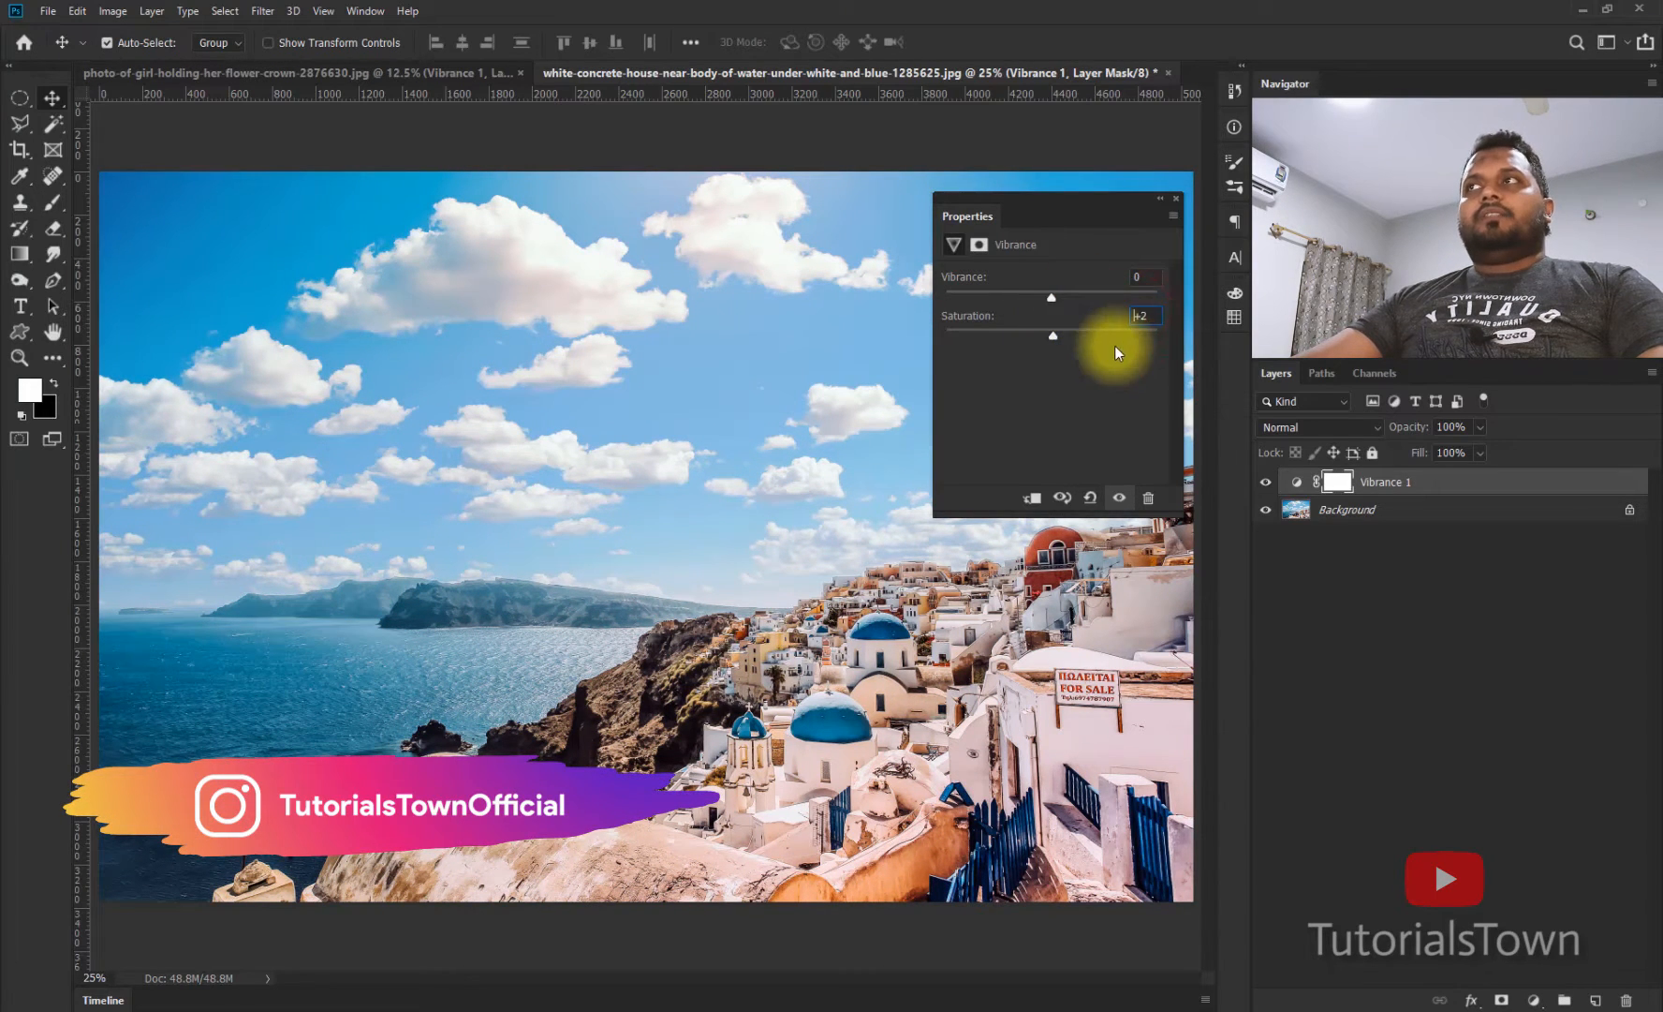
Step: Set the adjustment layer's Saturation to +76 and rename the layer Saturated
left_click_drag(1085, 337, 1132, 333)
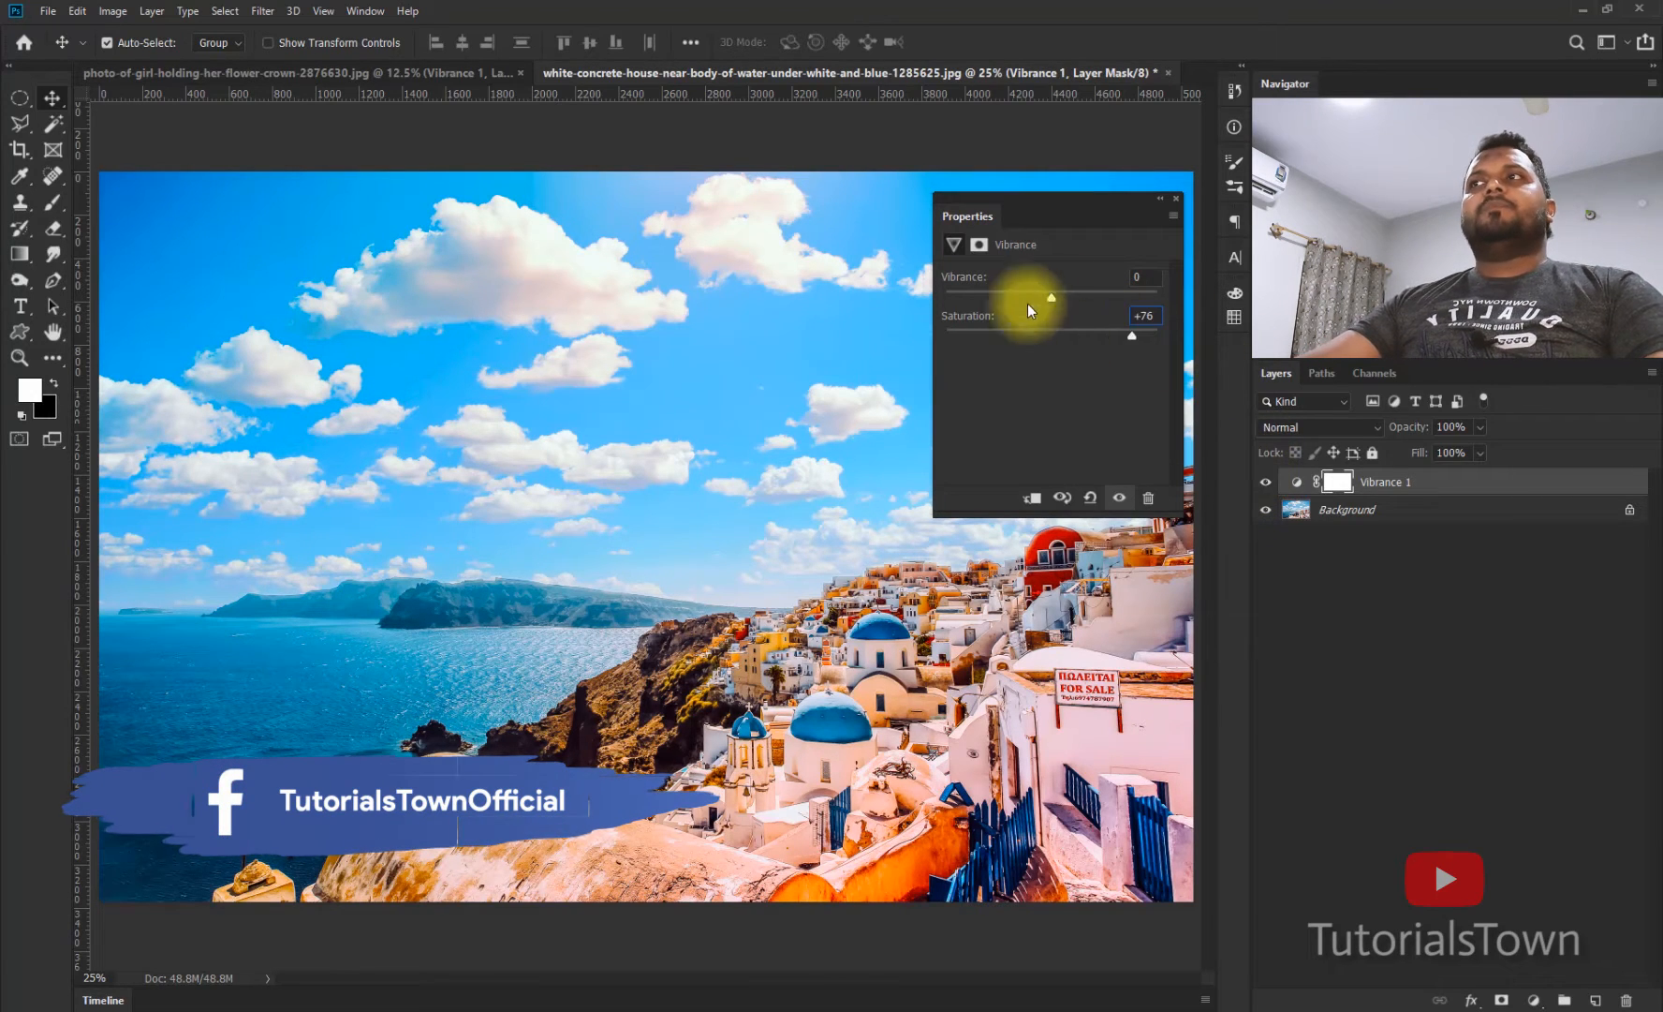
double_click(1382, 481)
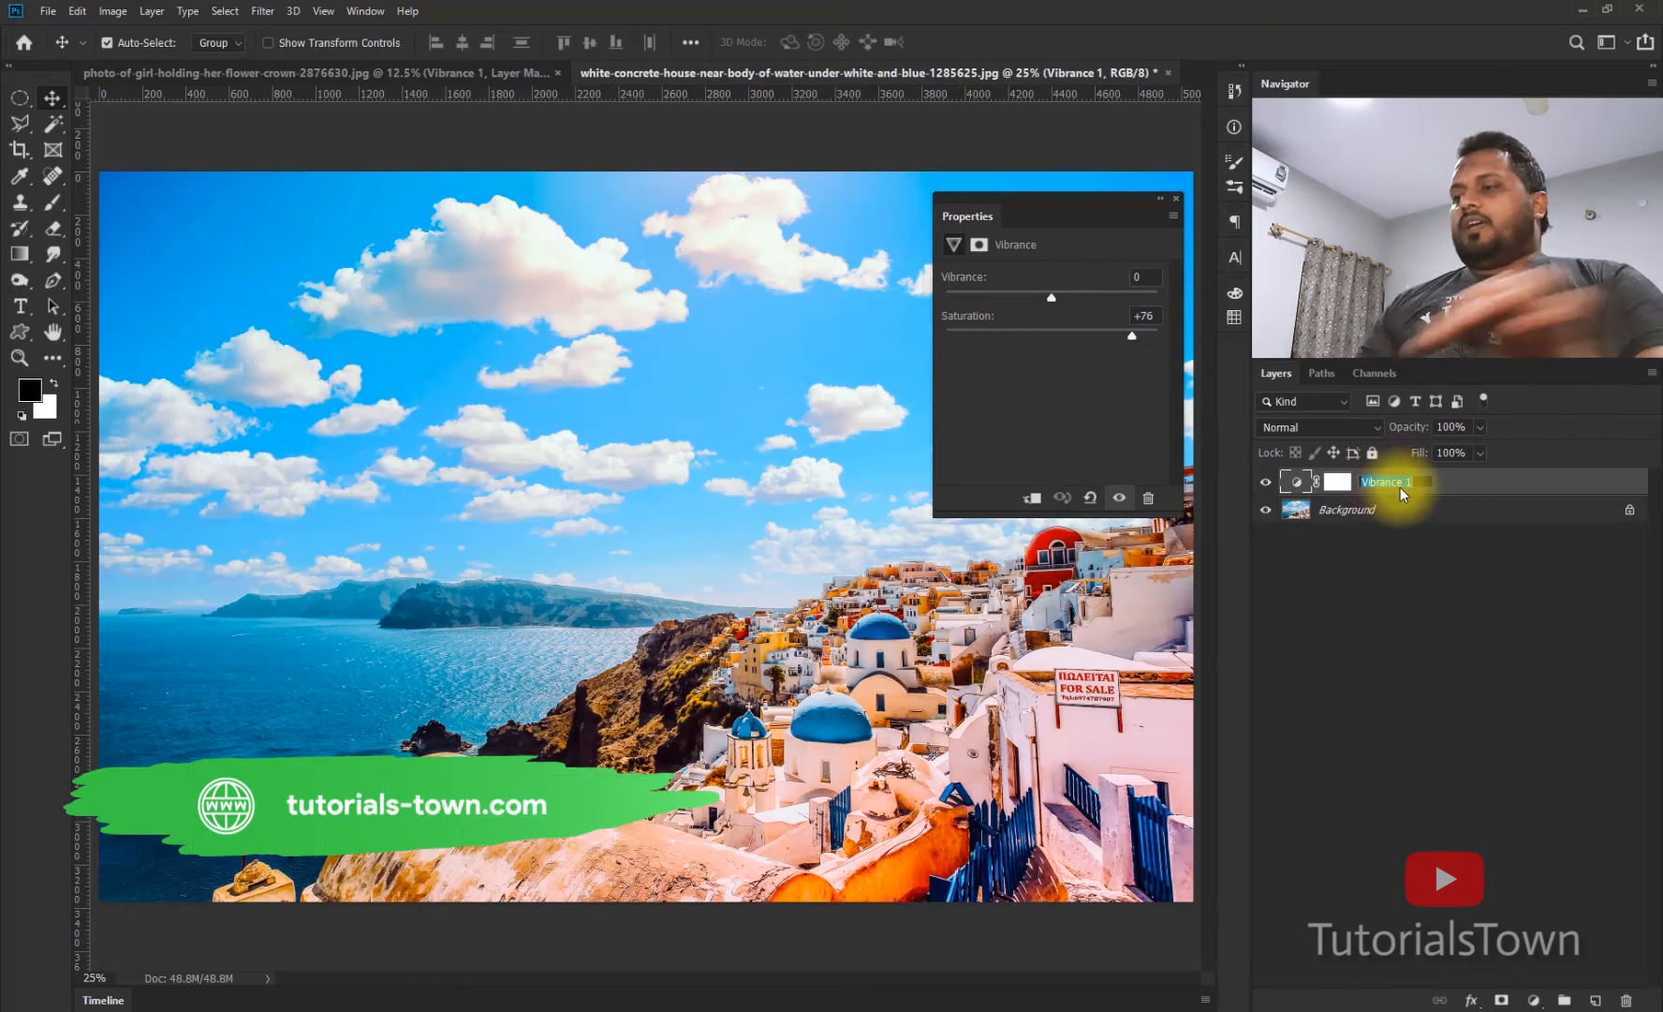
type("Satur")
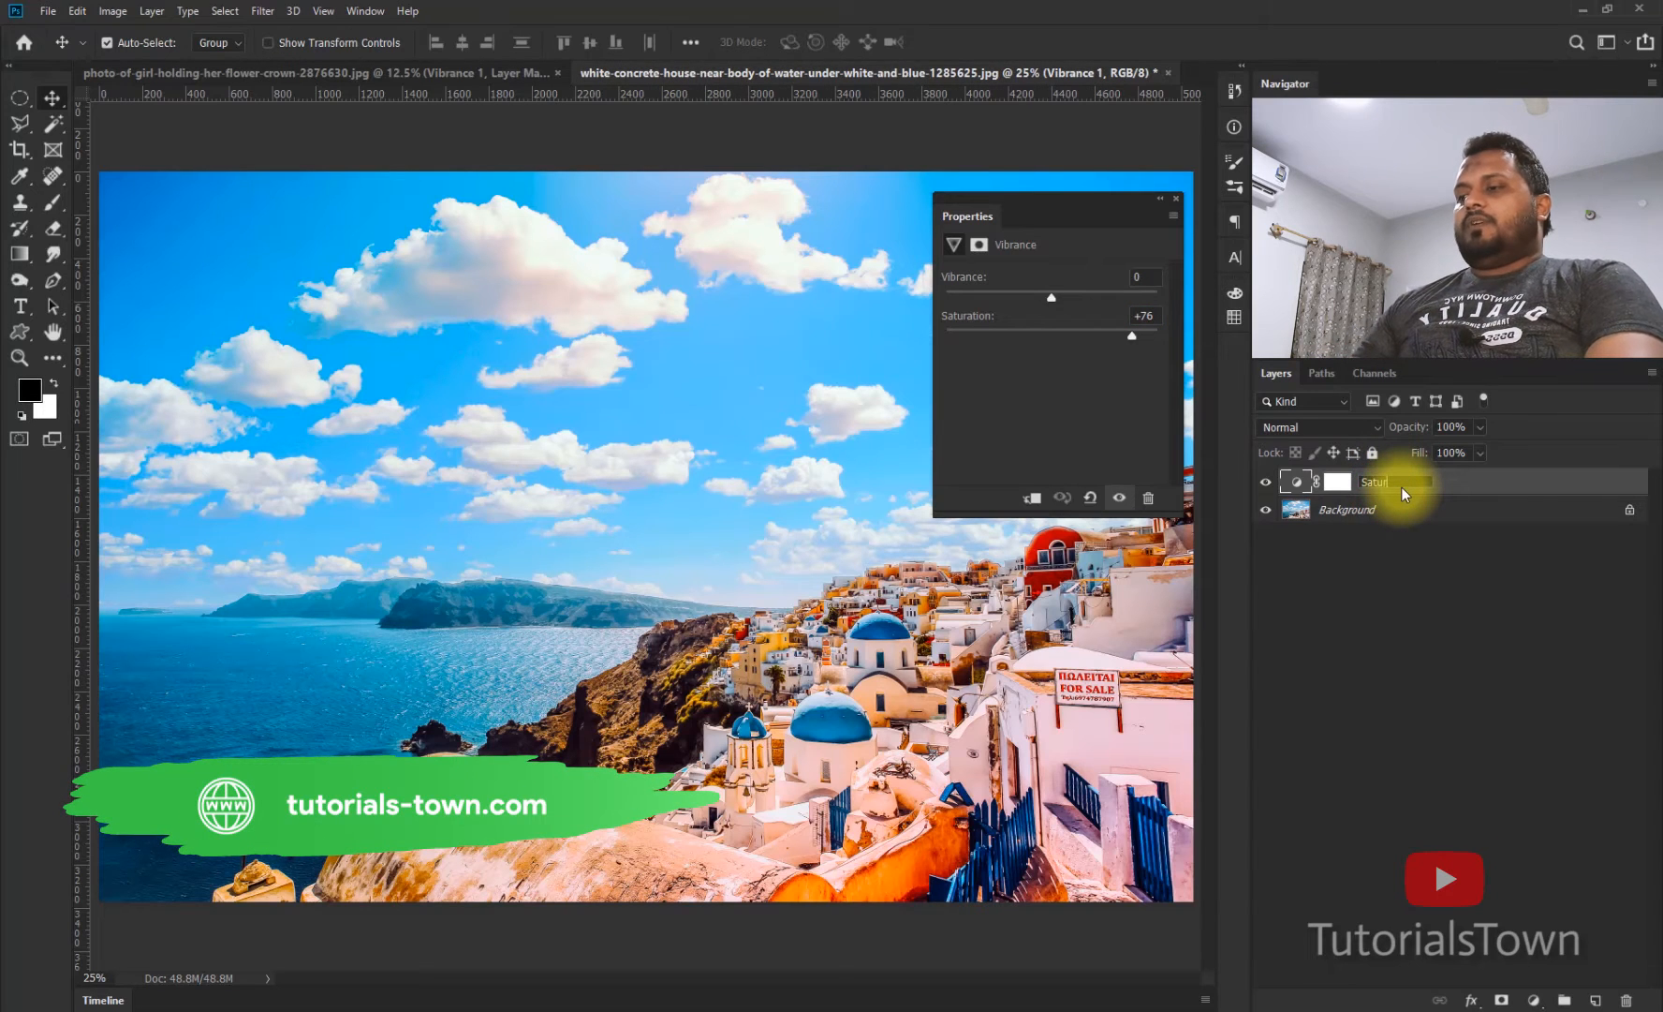
type("ated")
key("Return")
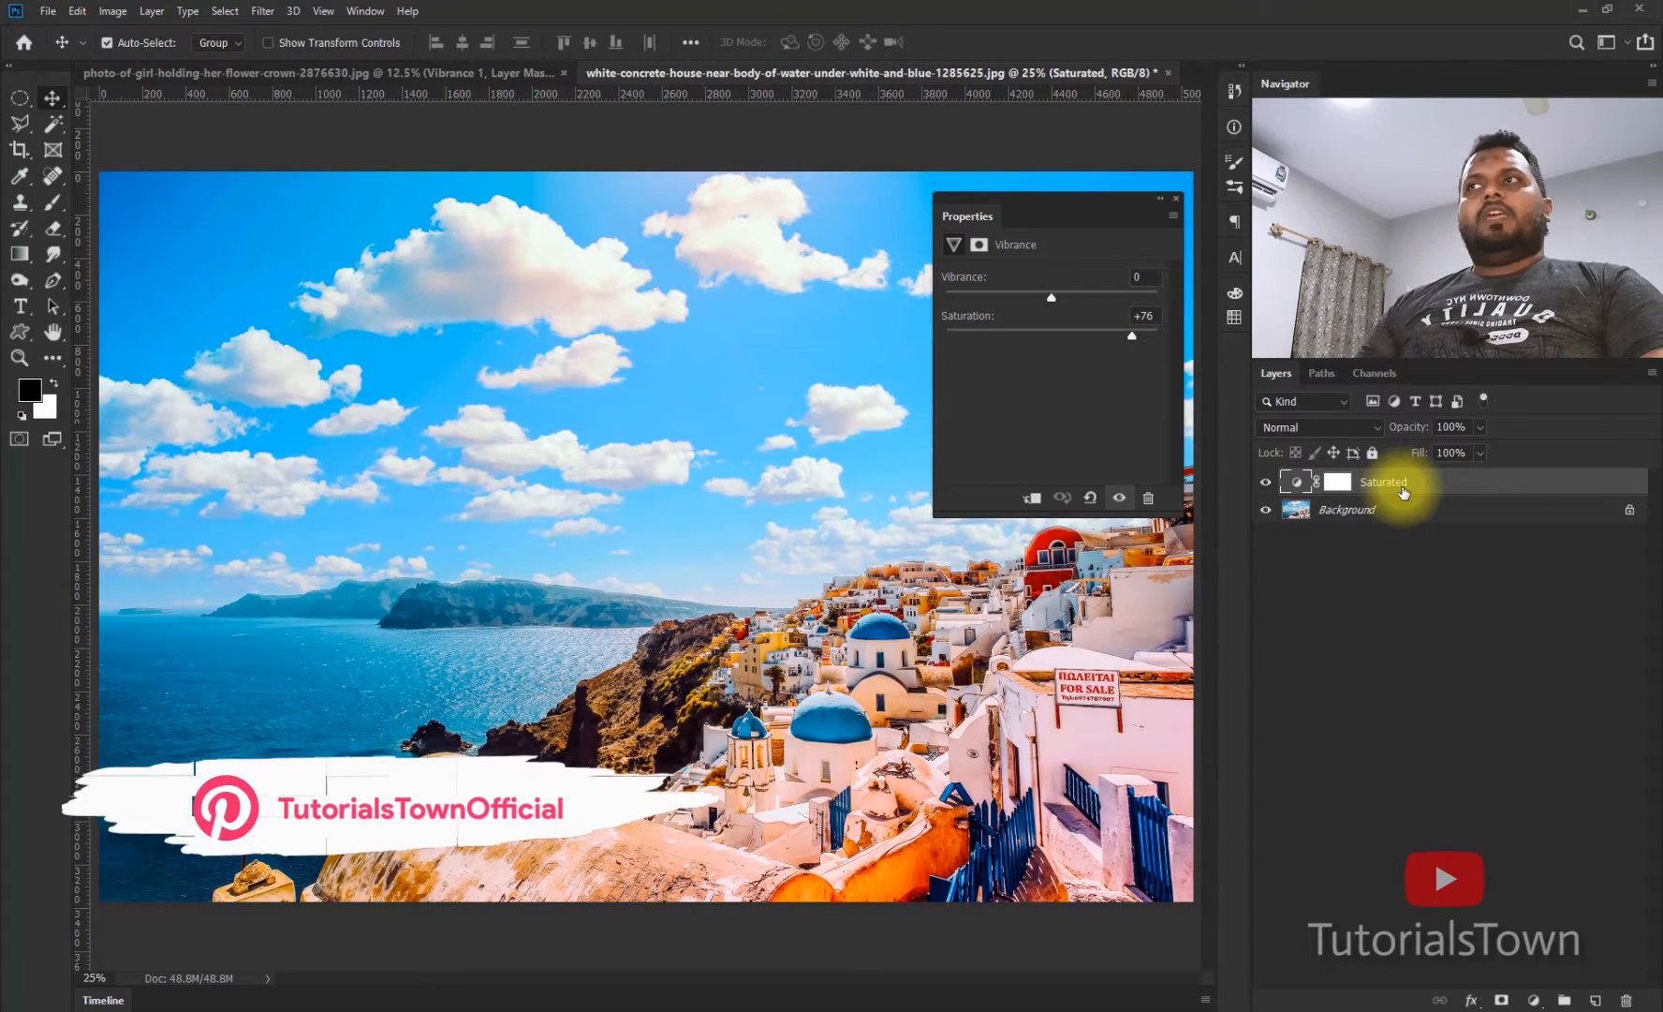
Step: Hide the Saturated layer and add a second Vibrance adjustment layer above it
left_click(1267, 483)
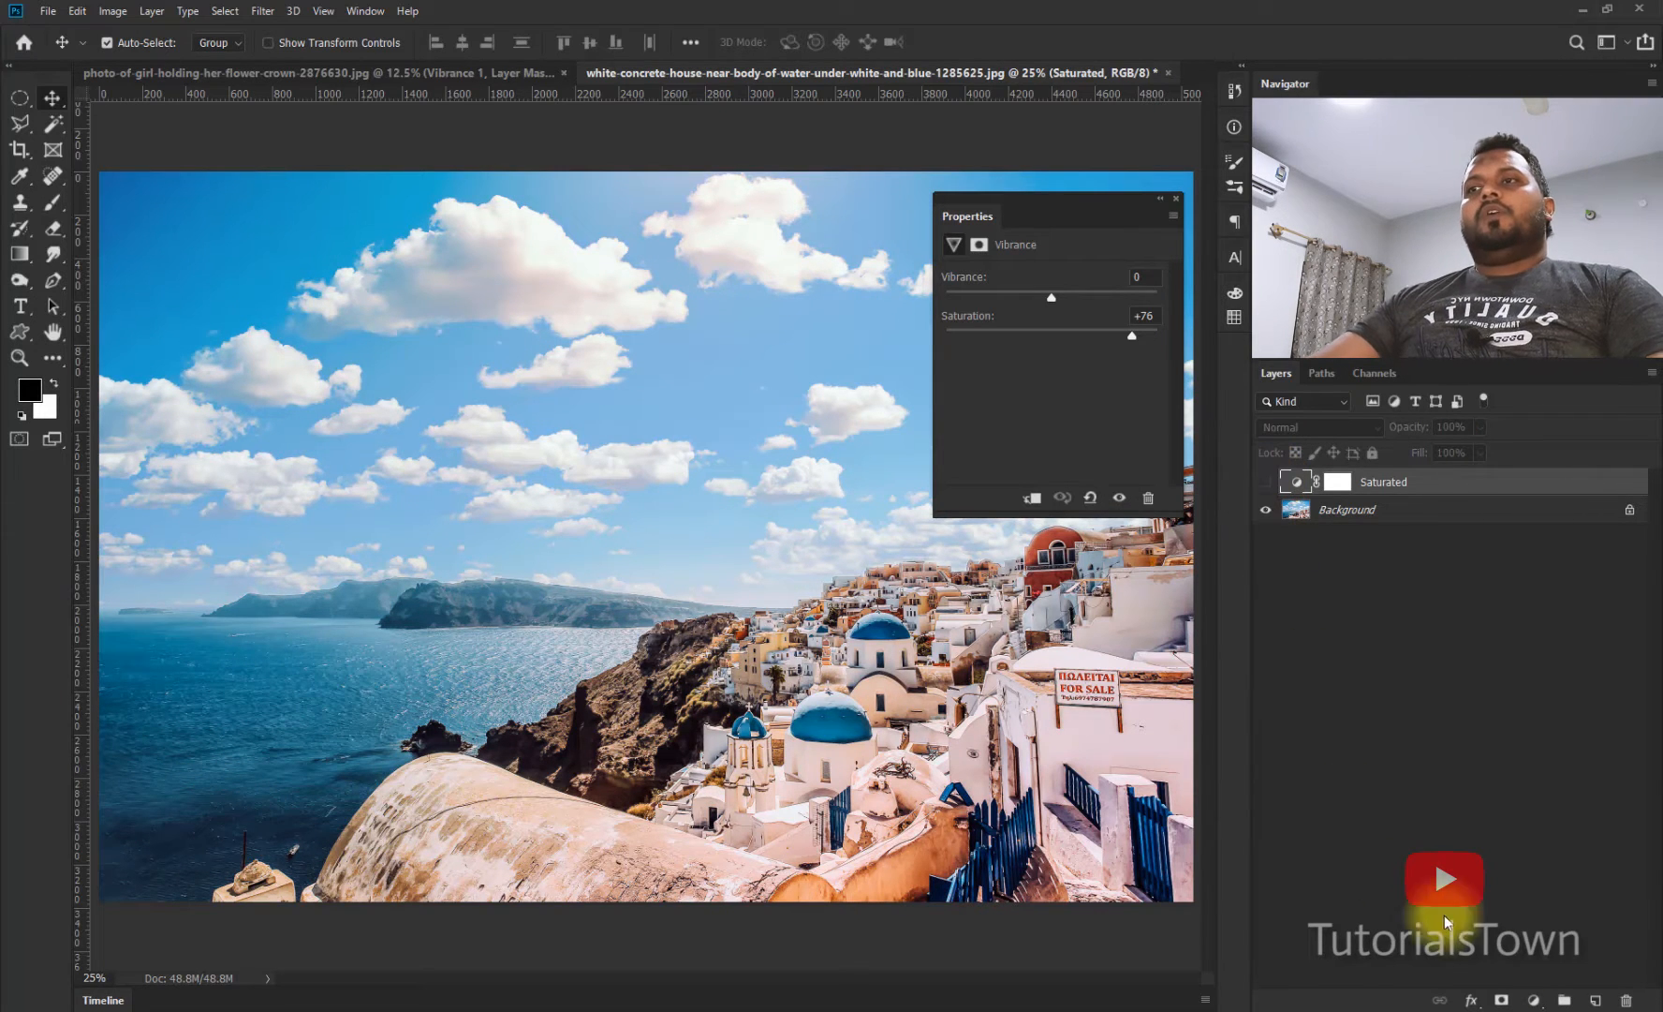
left_click(1544, 999)
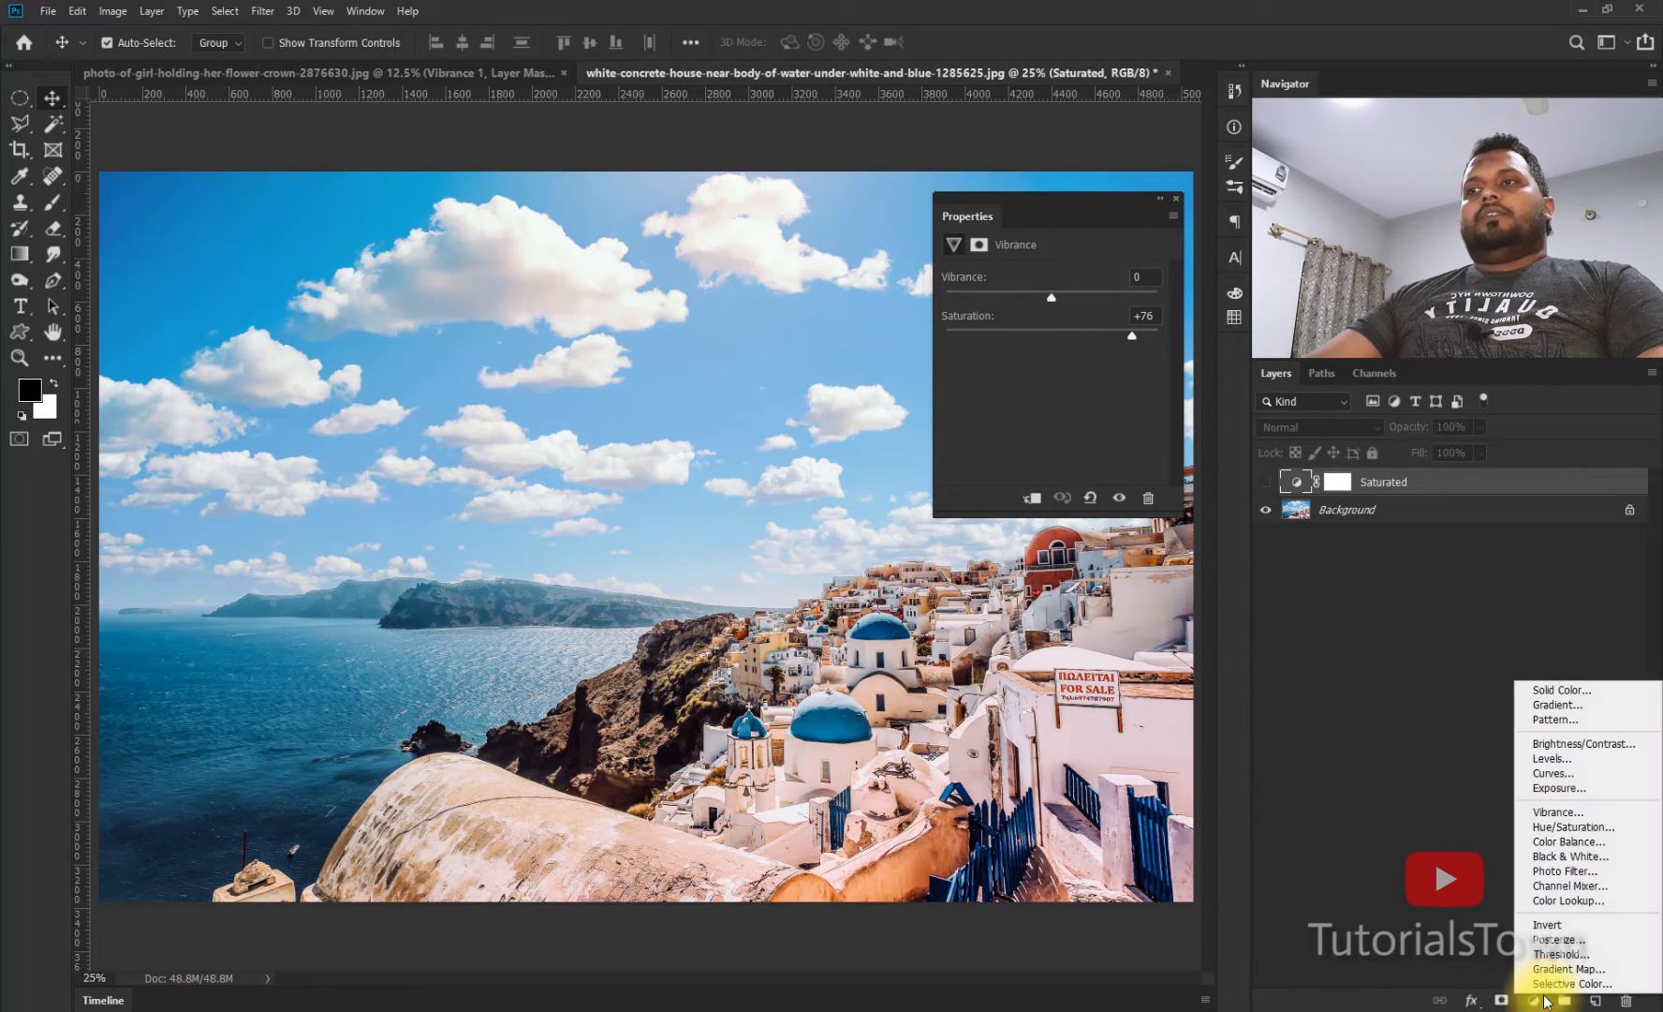
left_click(1577, 813)
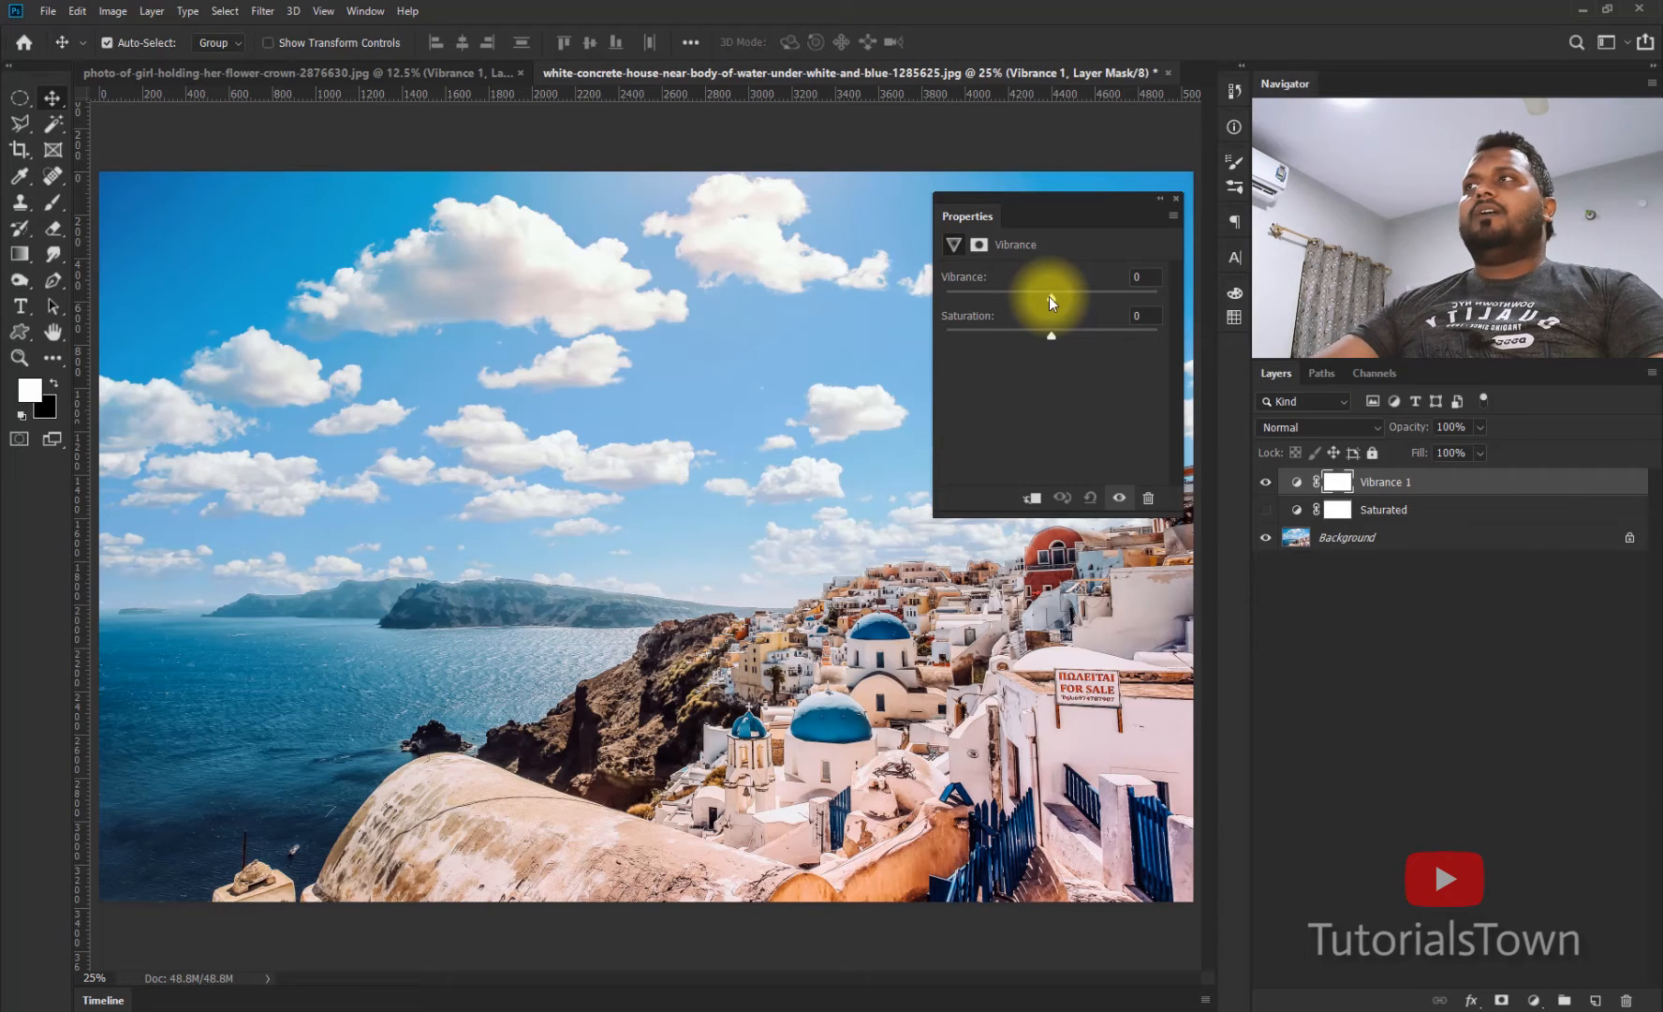
Step: Try Vibrance at +83 on the new adjustment layer and toggle the layer's visibility to compare with the original
left_click_drag(1050, 296, 1147, 298)
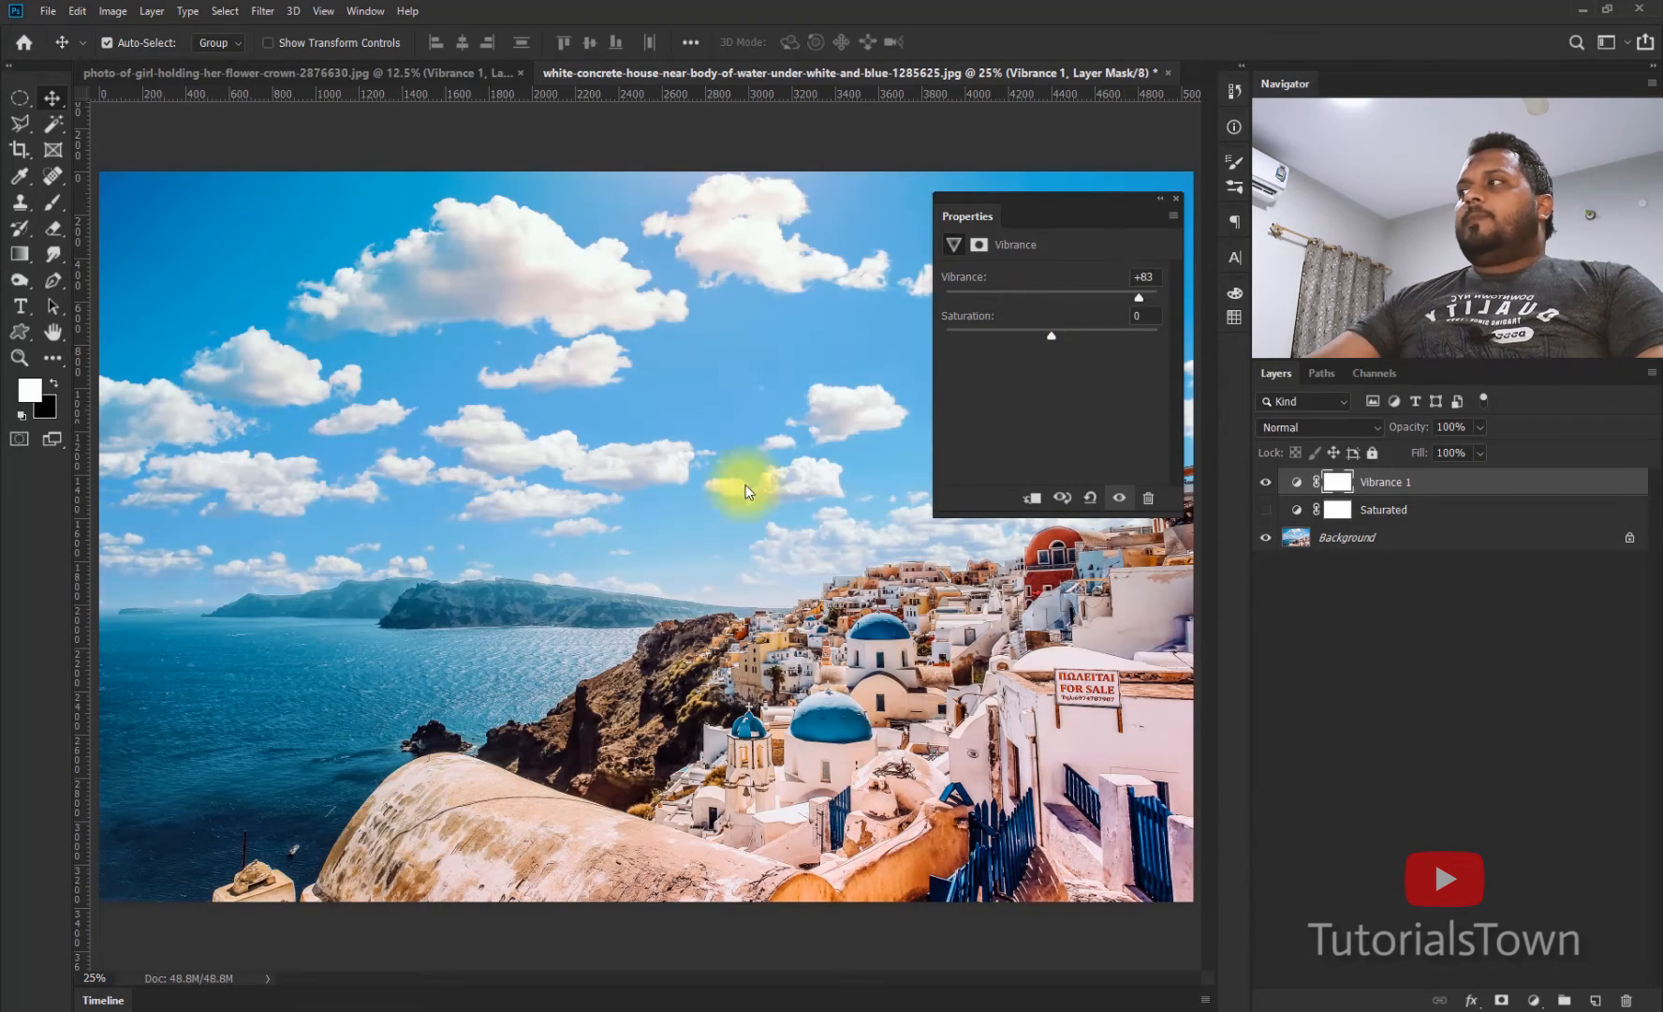
left_click(1268, 484)
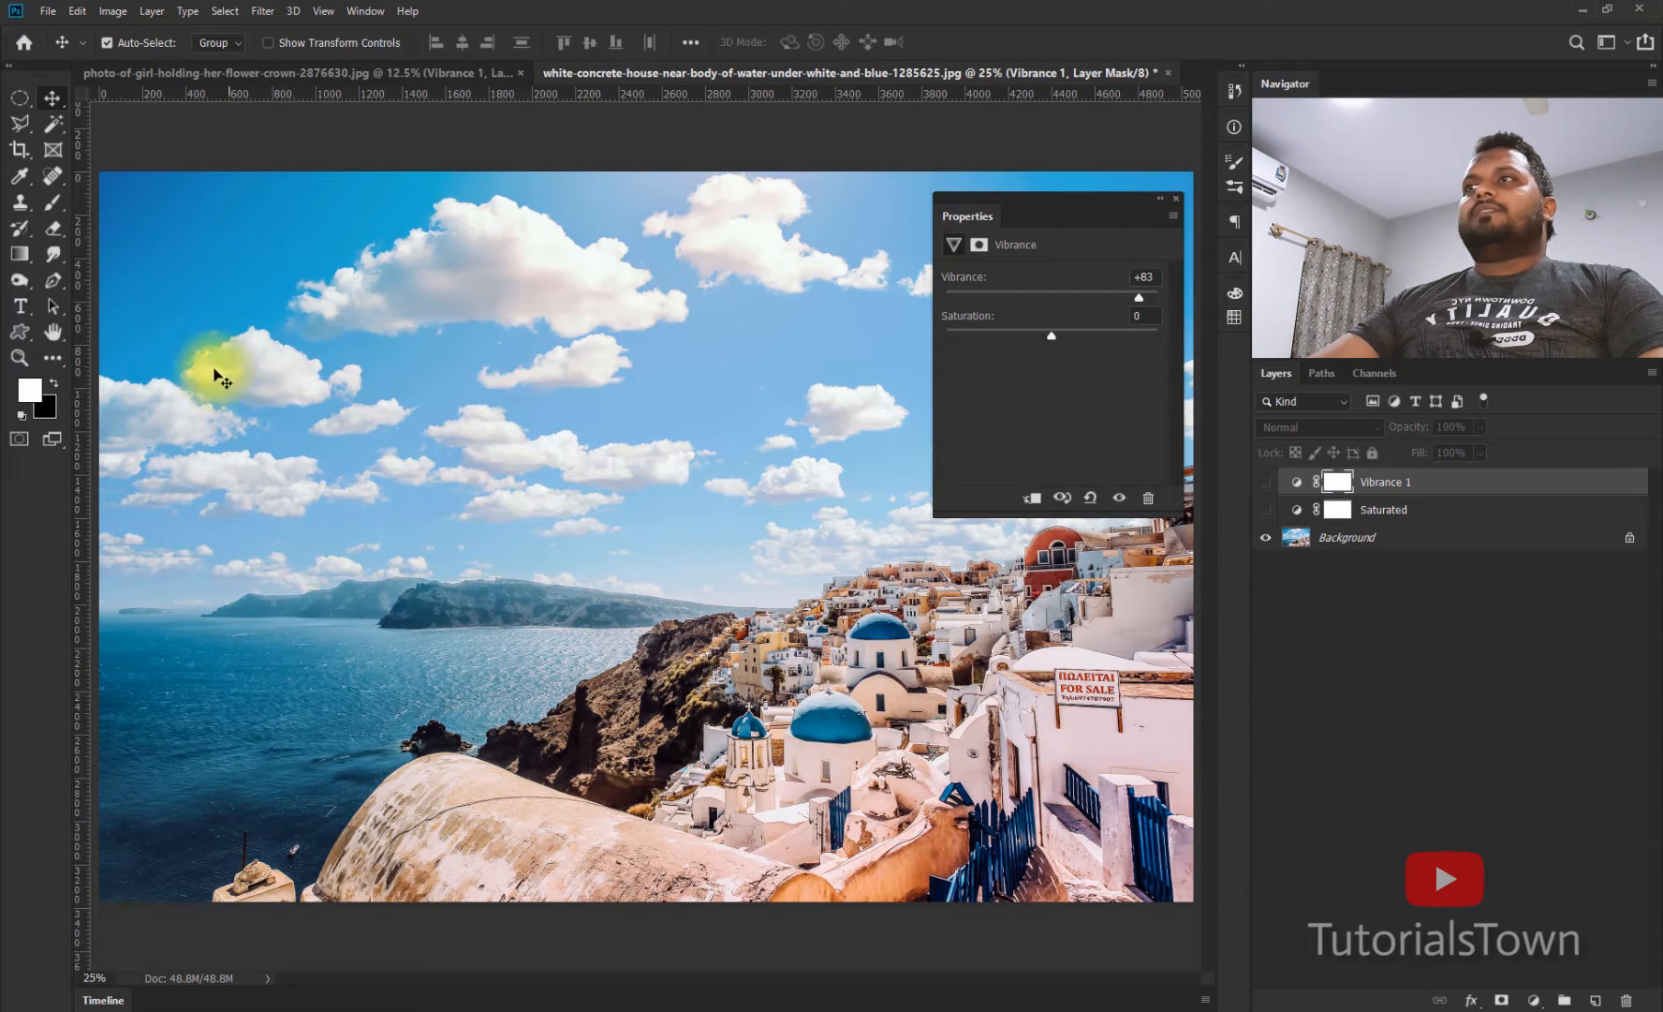
left_click(1266, 483)
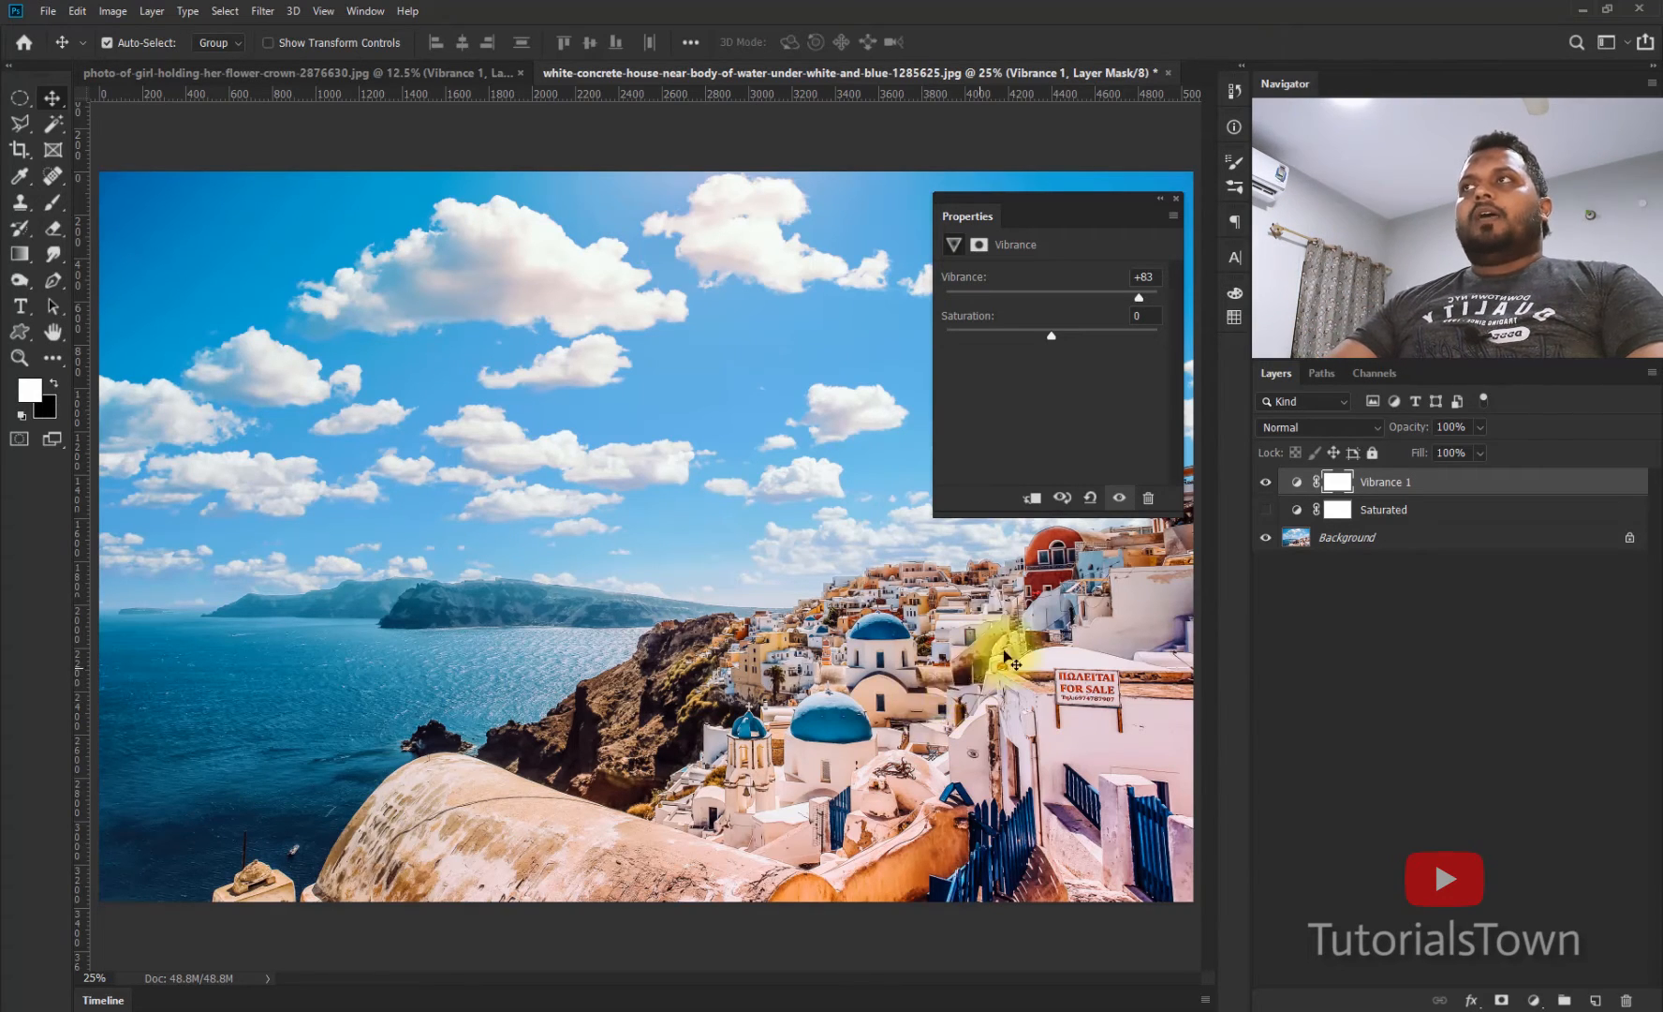
Step: Try a Vibrance of -93 on the Vibrance 1 layer, and set the value to +76
left_click_drag(1127, 297, 956, 296)
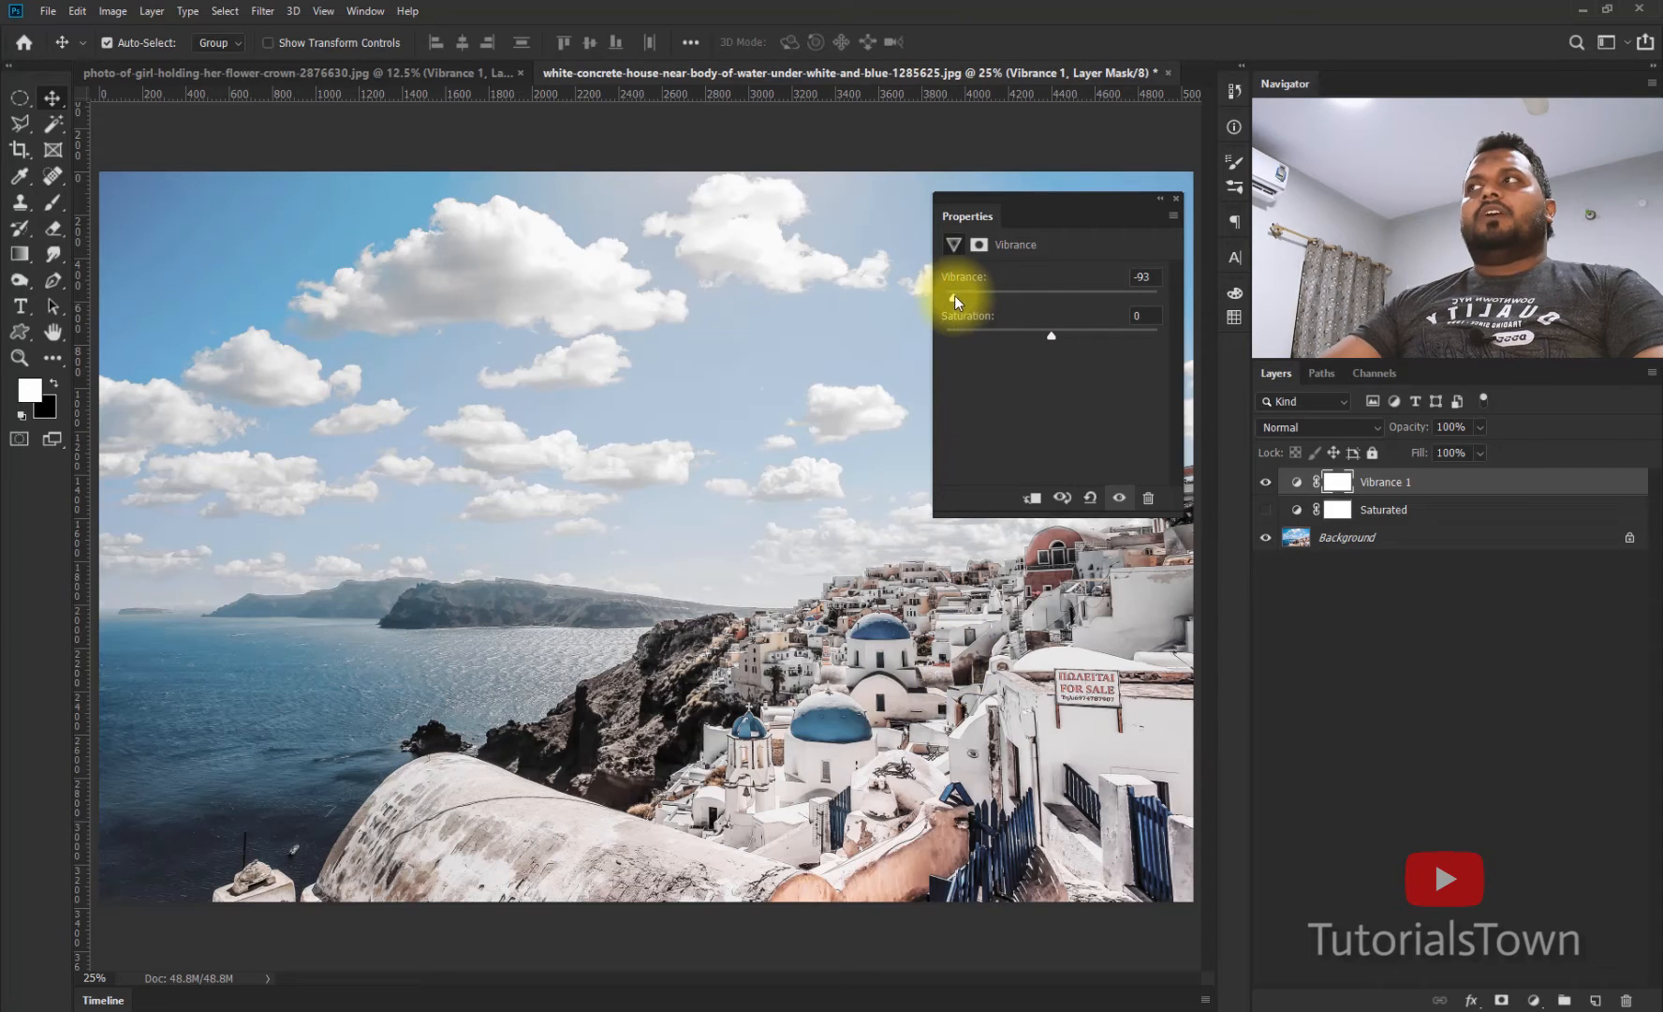
left_click_drag(954, 296, 1121, 300)
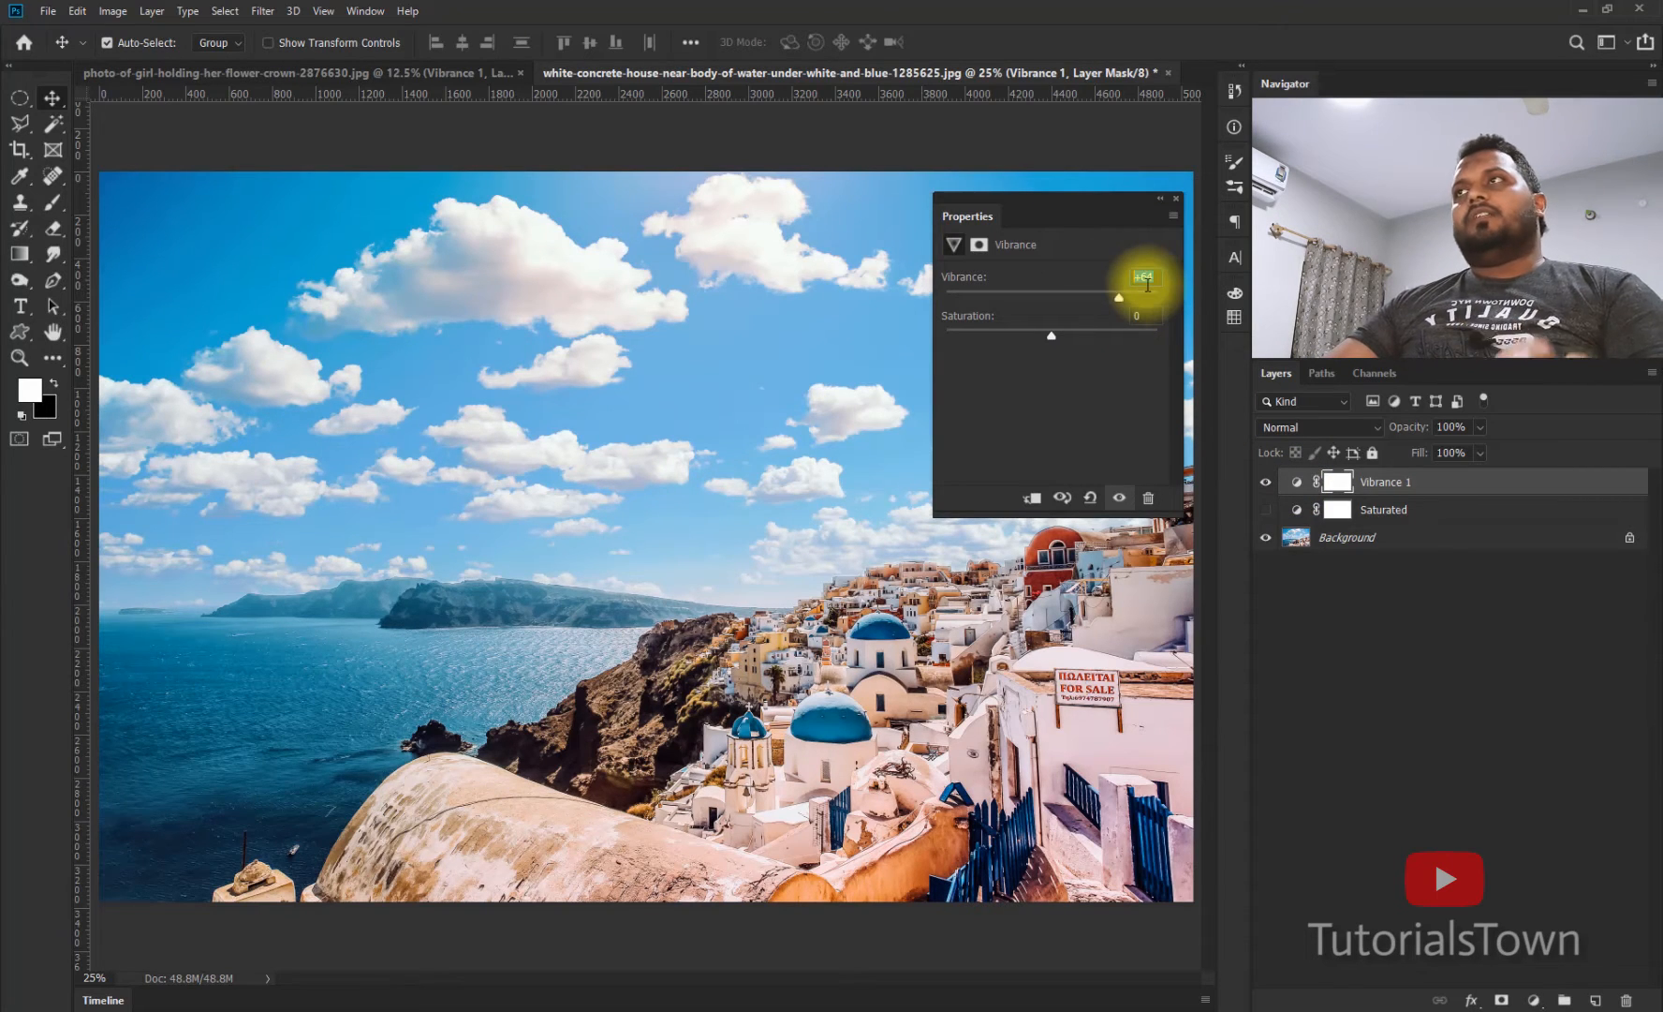
type("76")
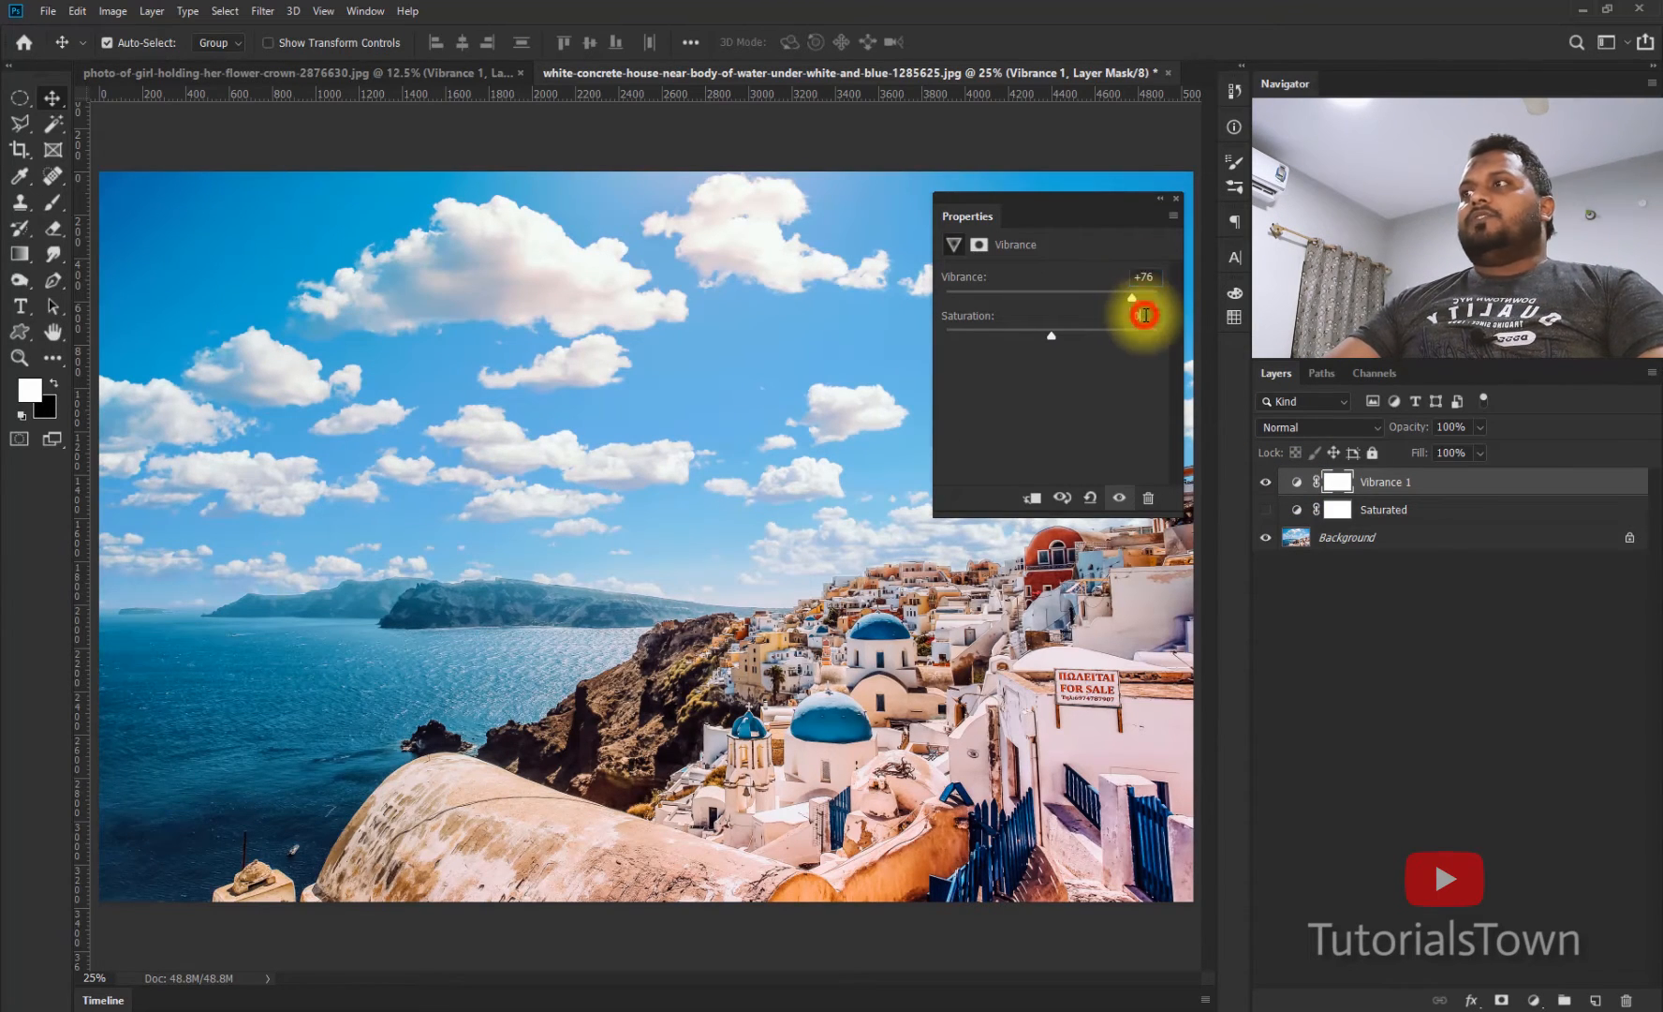
Step: Compare the Saturated and Vibrance 1 layers on the seaside photo by alternating their visibility
left_click(1269, 485)
left_click(1268, 511)
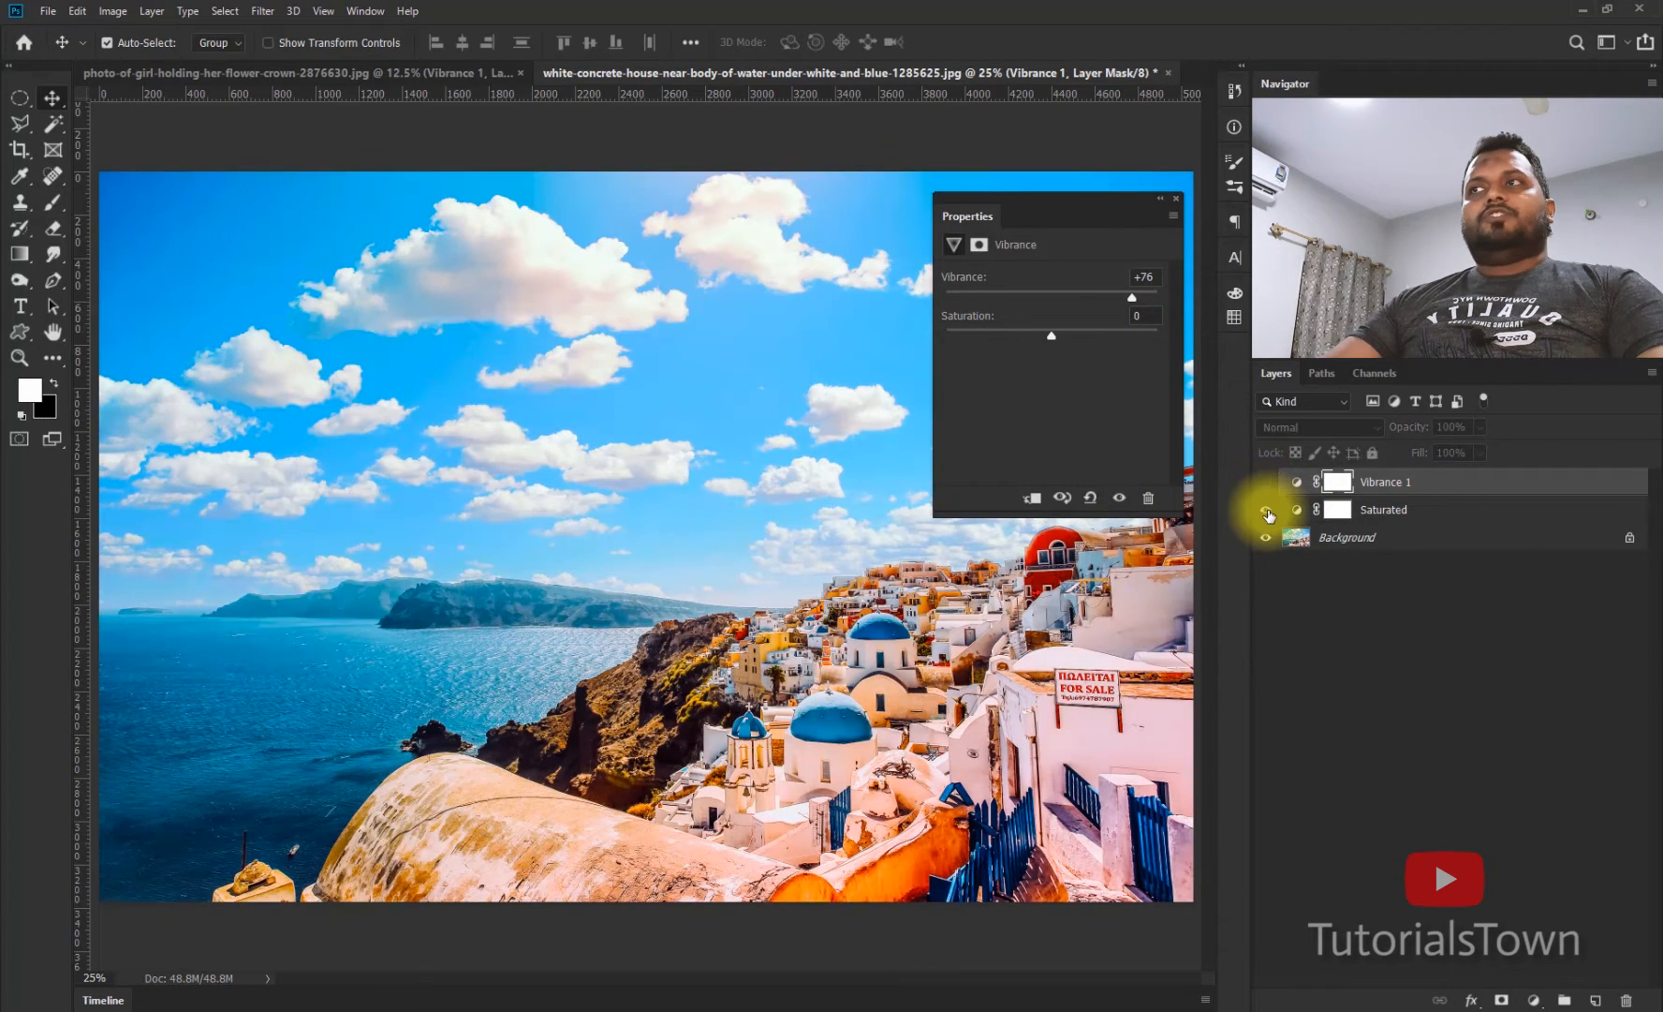
left_click(1269, 487)
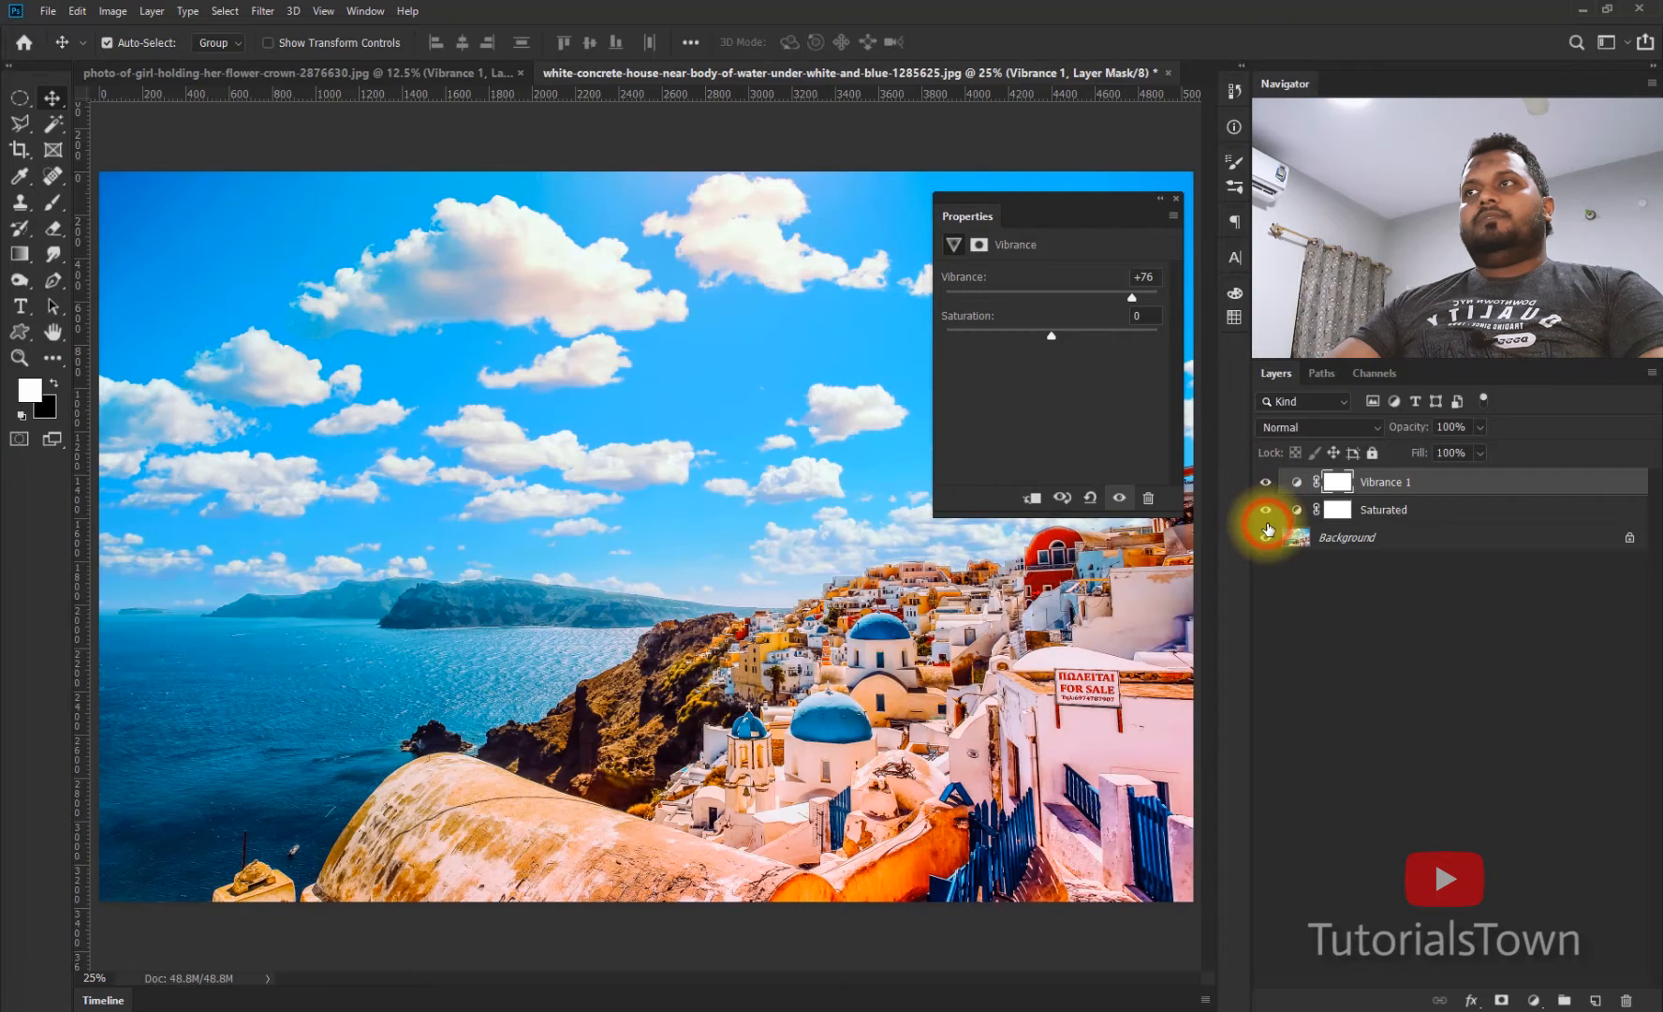
left_click(1269, 515)
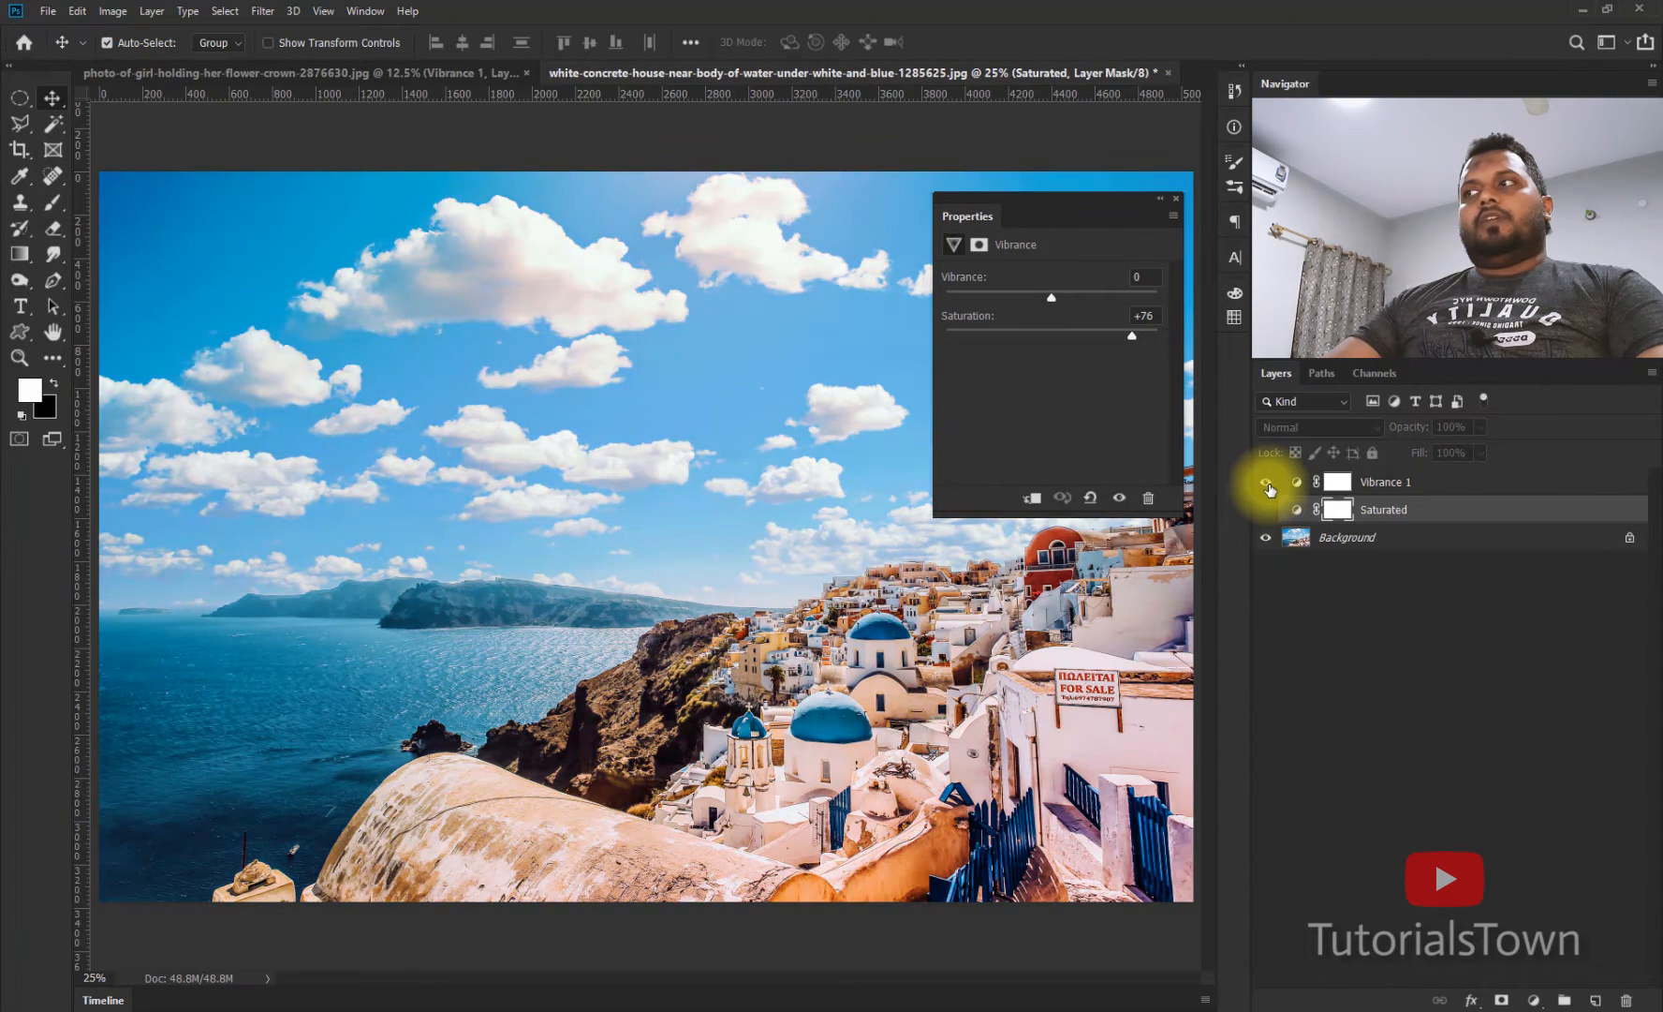
left_click(1269, 482)
left_click(1268, 510)
Step: Switch to the photo of the girl with the flower crown and add a Vibrance adjustment layer
key("ctrl+Tab")
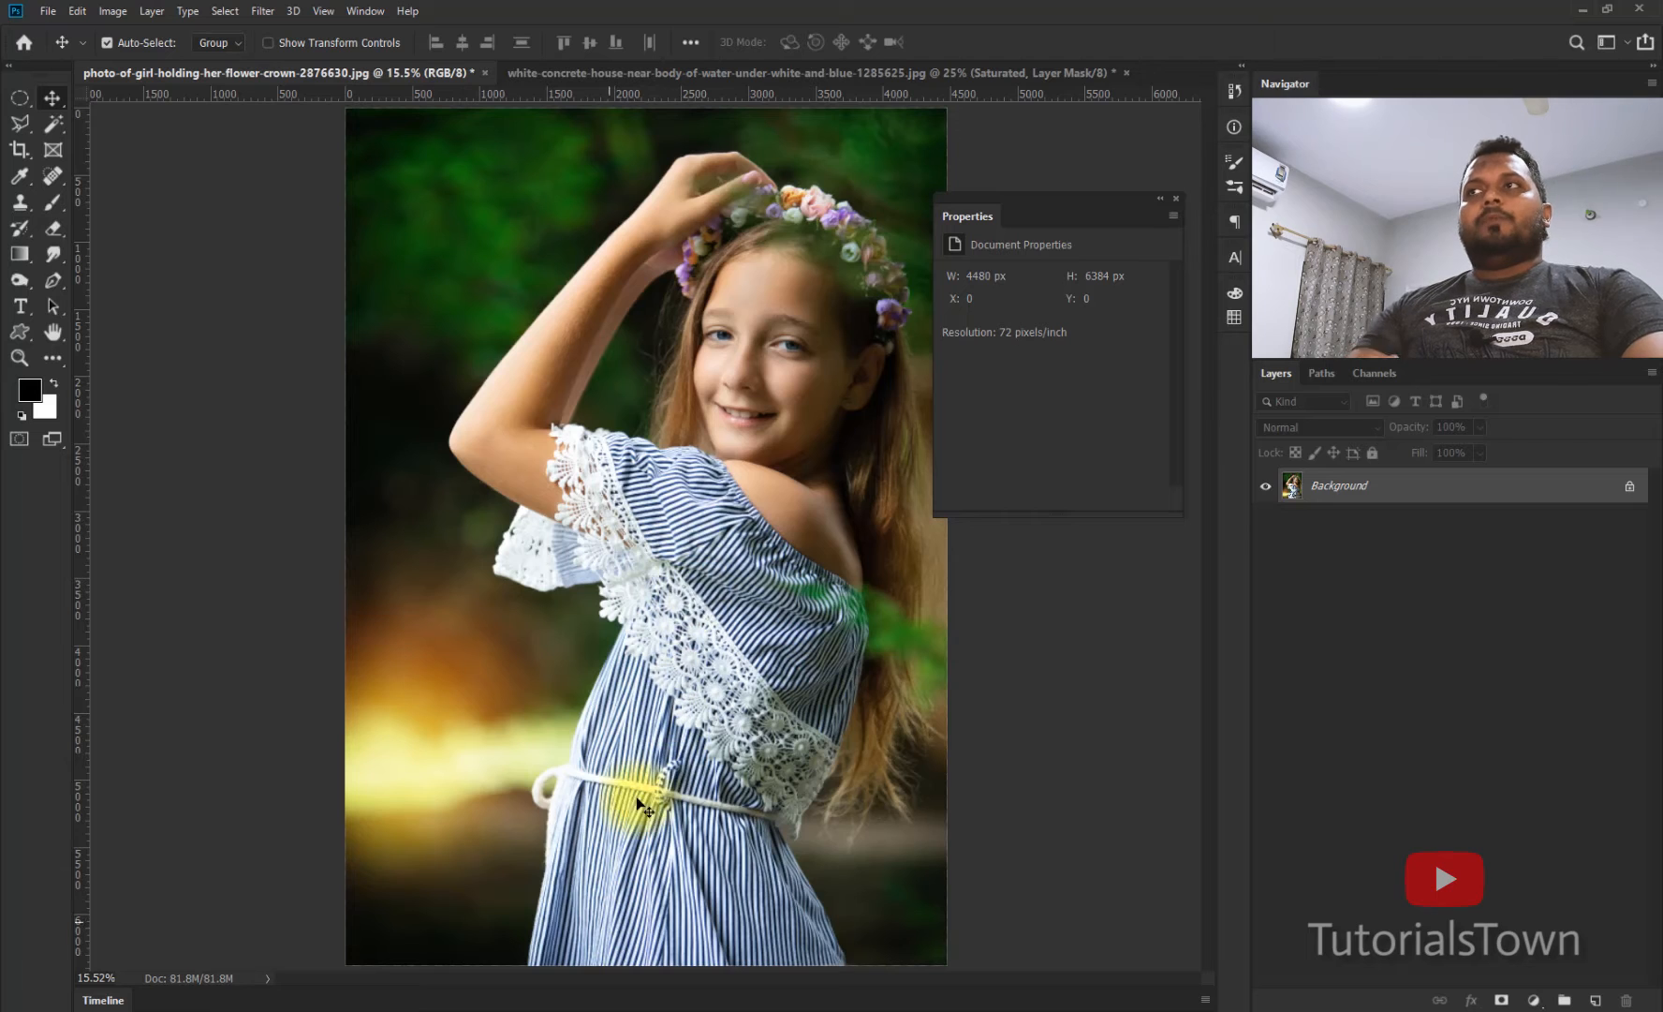
left_click(1533, 999)
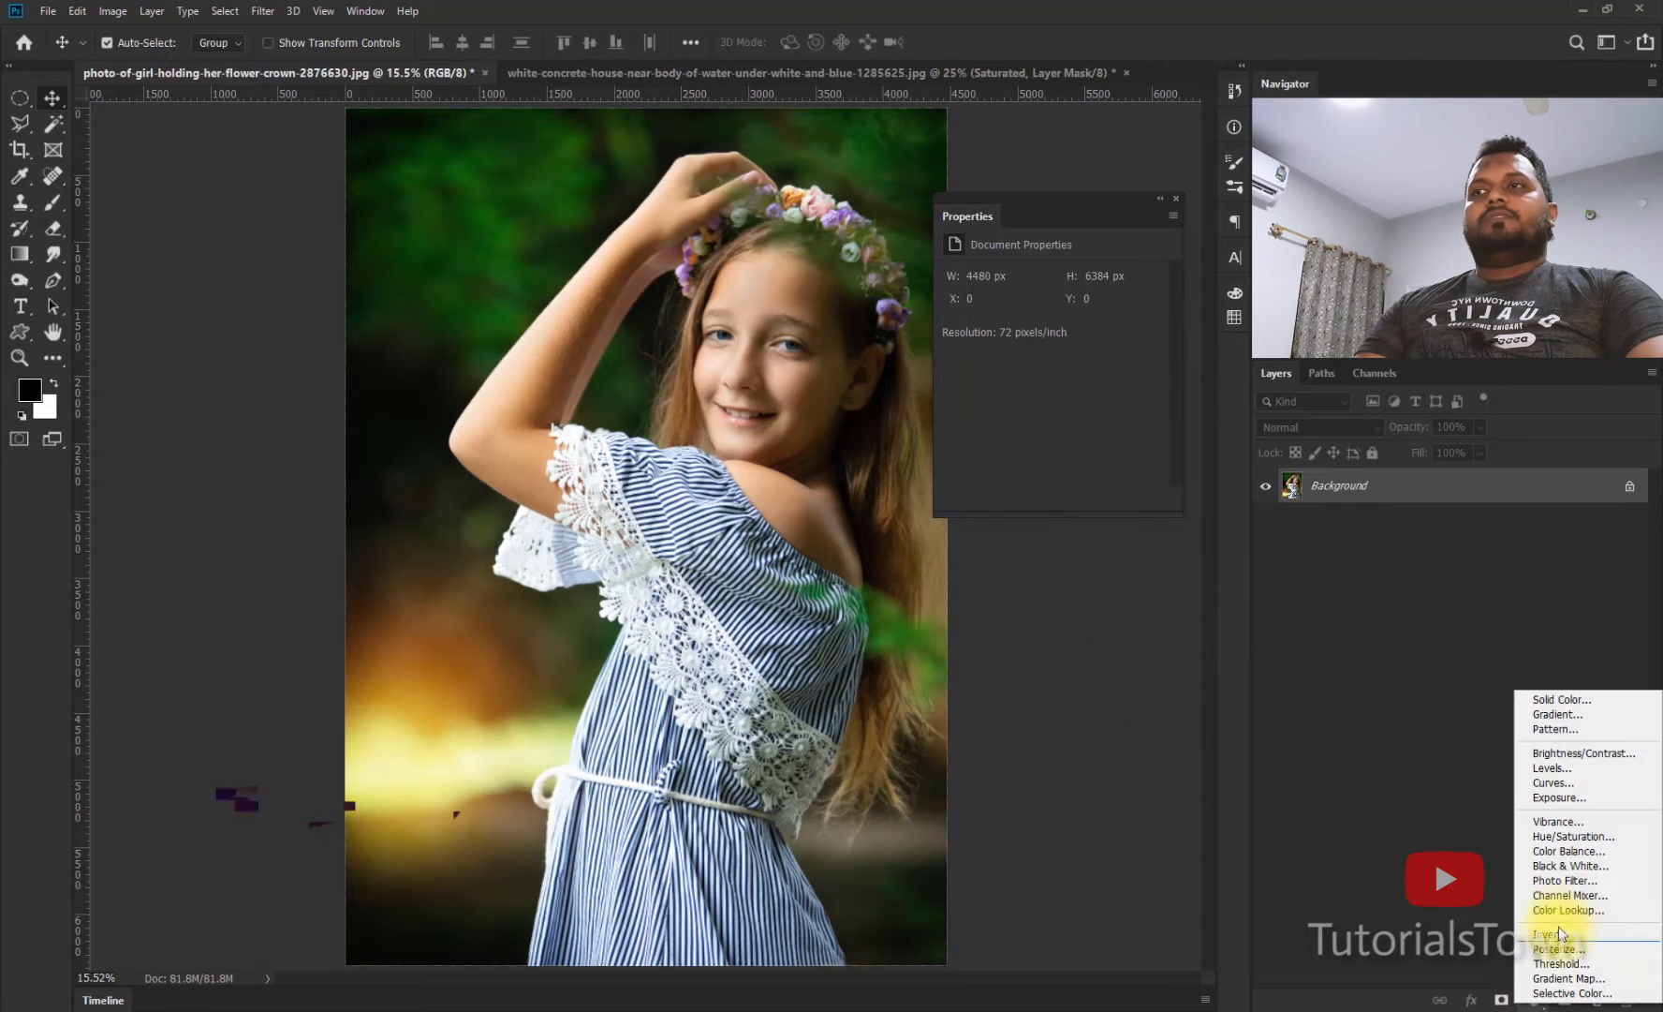
left_click(1558, 821)
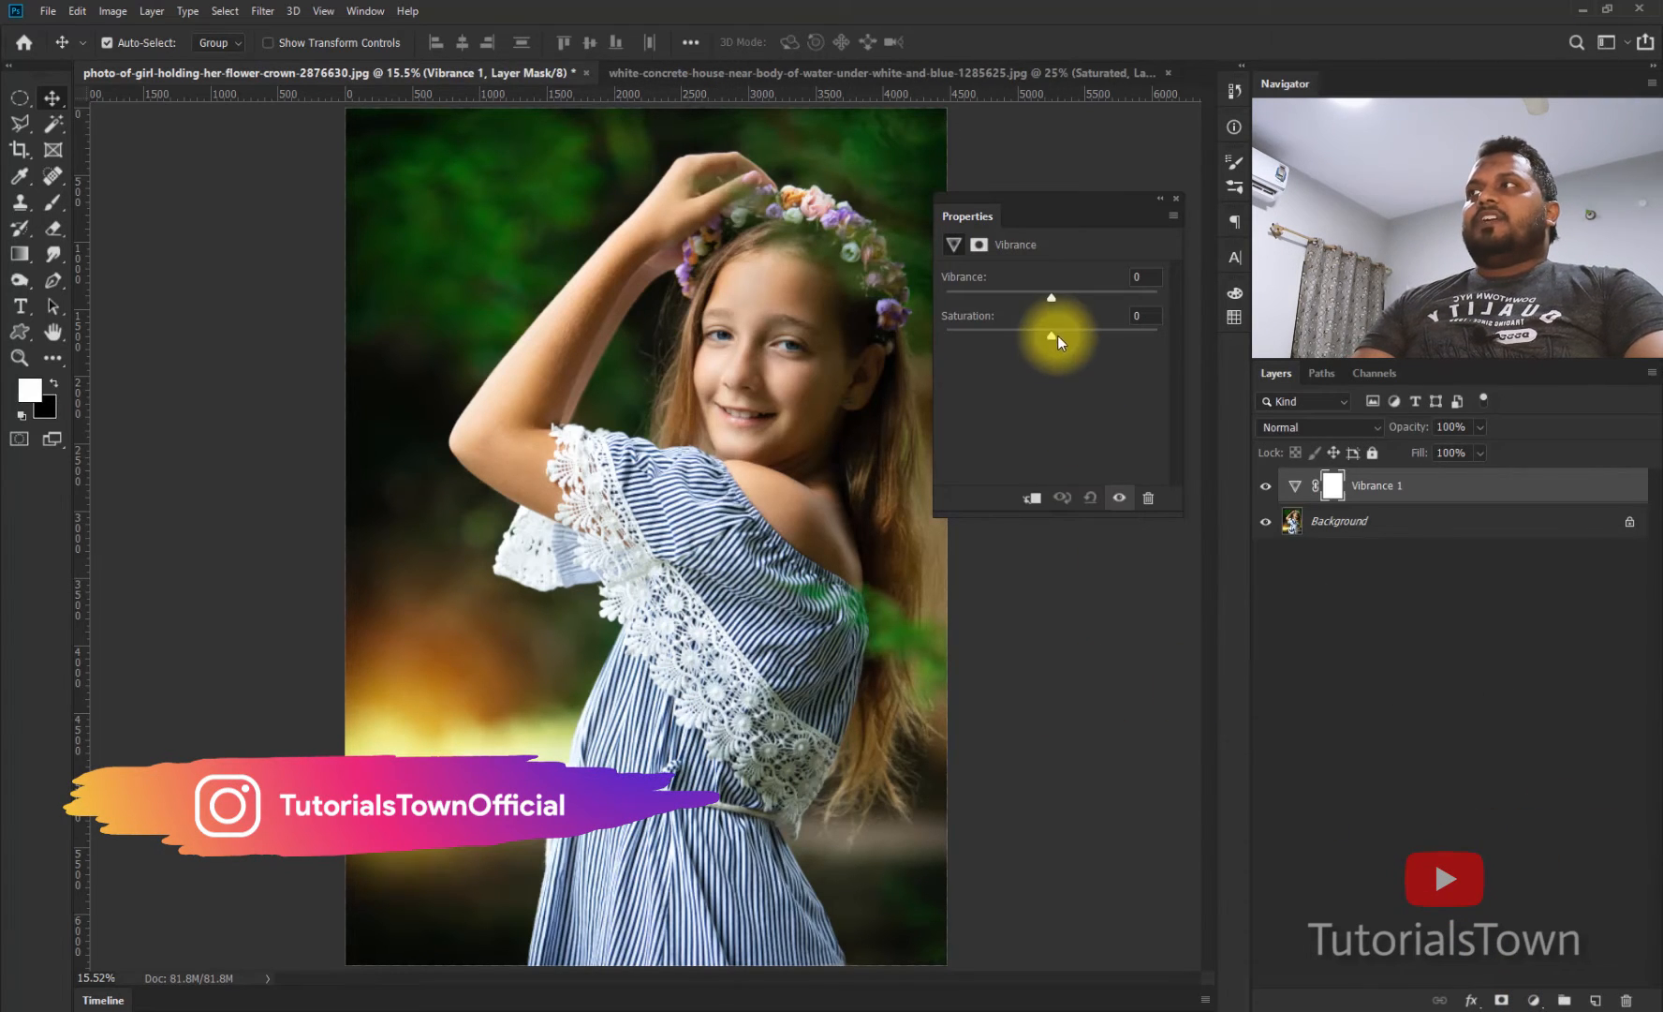
Step: Try Saturation at +100 on the portrait's adjustment layer and reset it to 0
left_click_drag(1057, 336, 1167, 327)
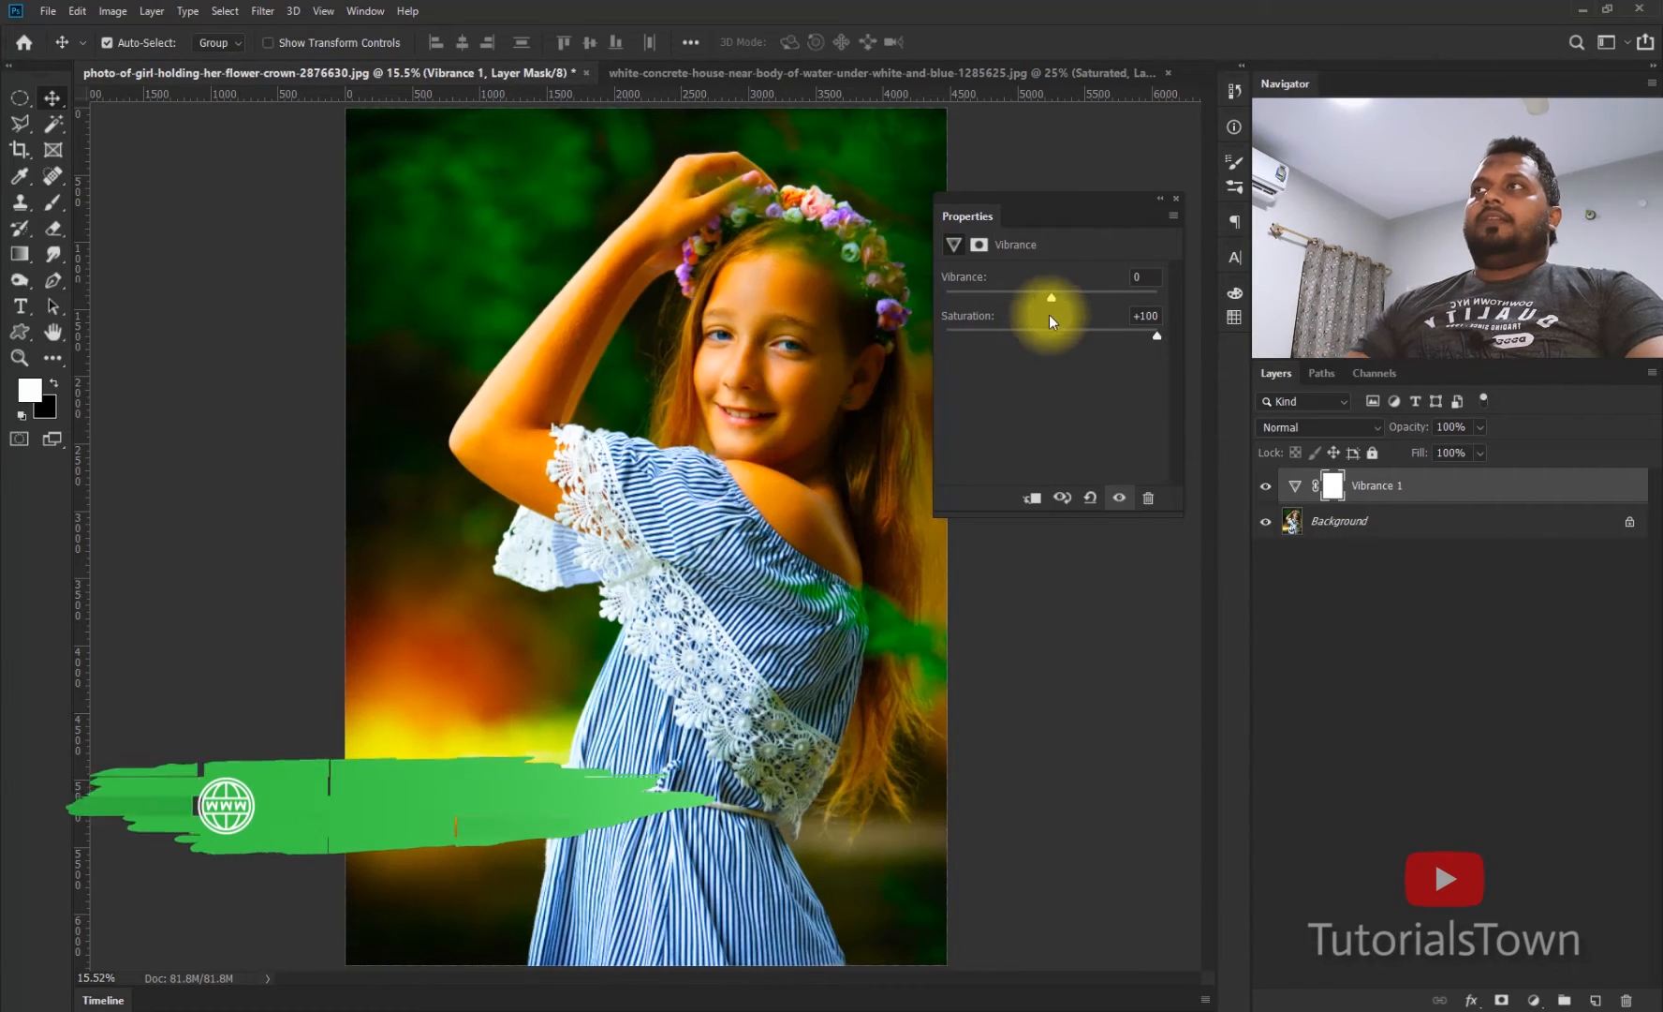
left_click(1150, 315)
type("0")
key("Return")
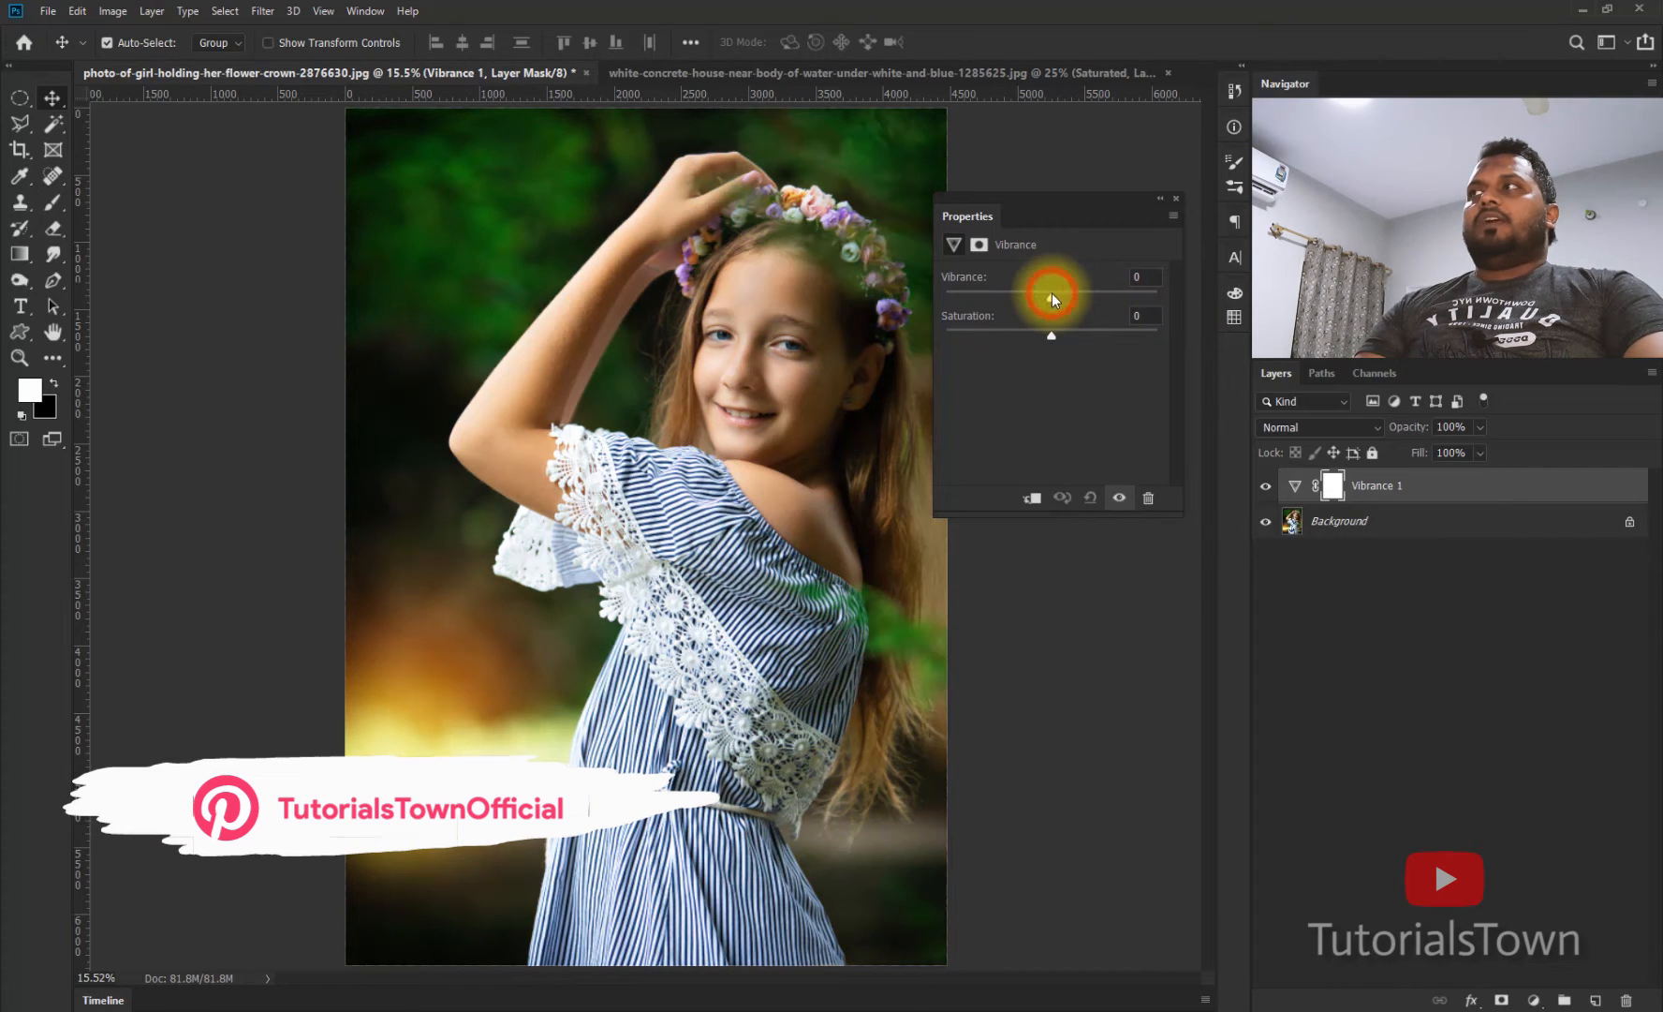
Step: Set the Vibrance of the portrait's adjustment layer to +60 after trying stronger and weaker values
left_click_drag(1051, 294, 1120, 295)
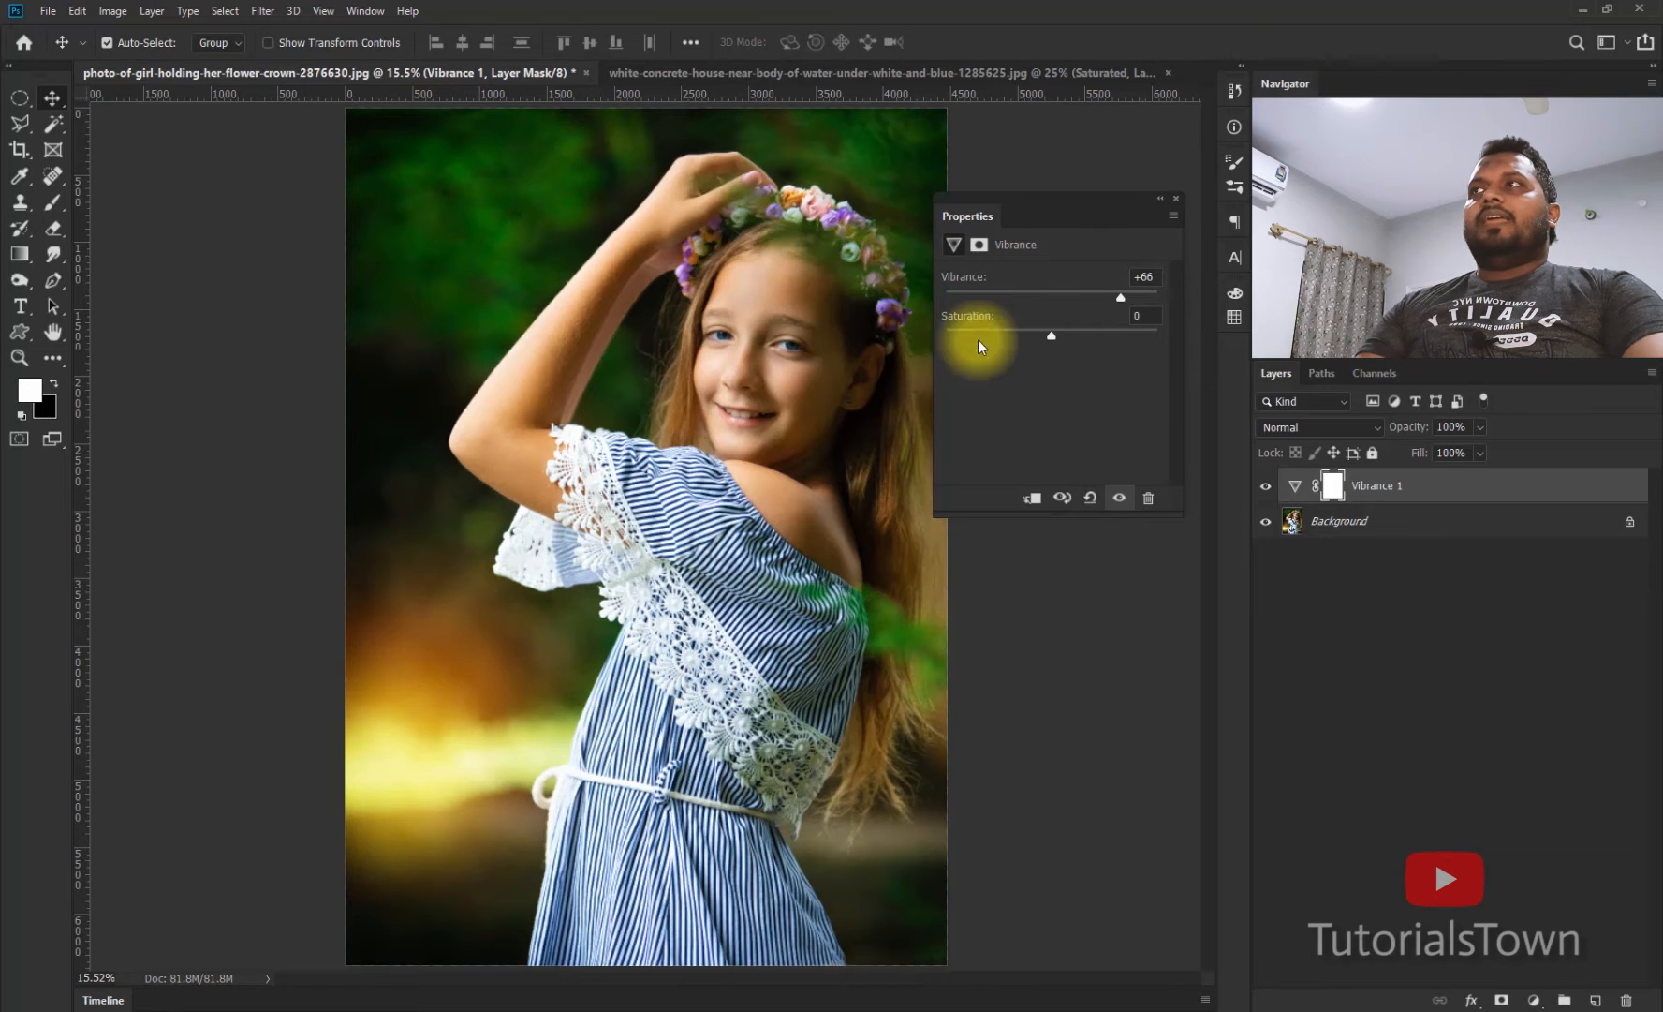
left_click_drag(1115, 299, 1028, 294)
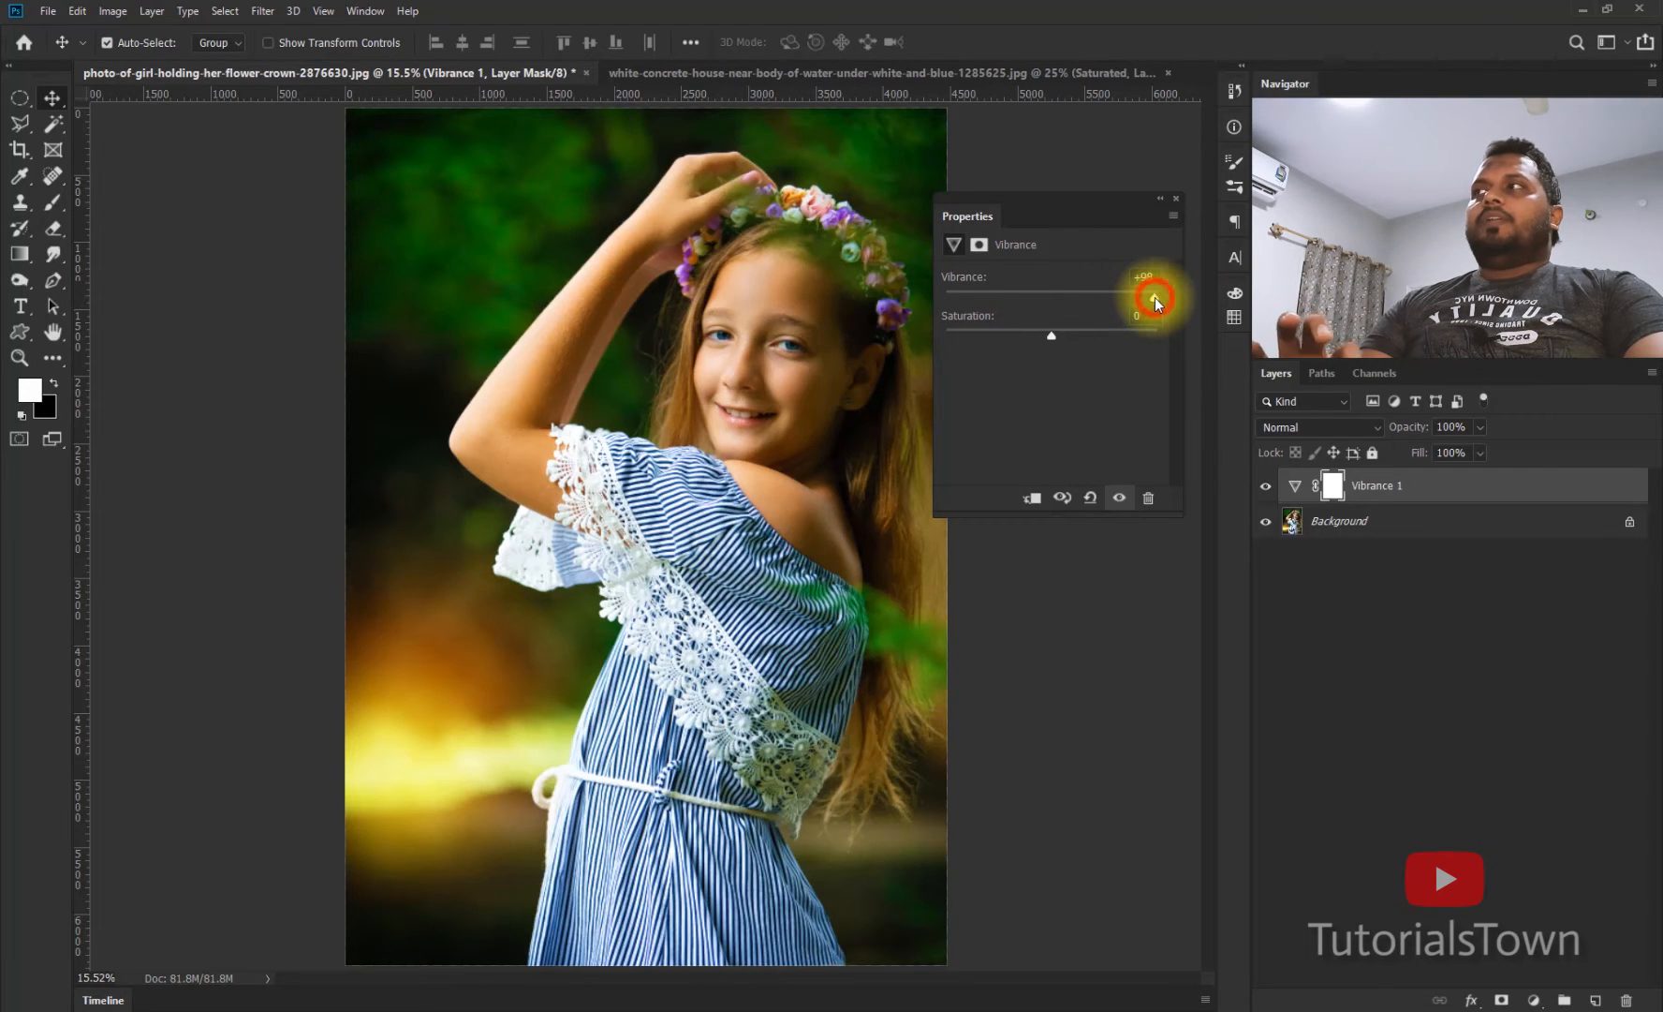
left_click_drag(1158, 298, 1104, 291)
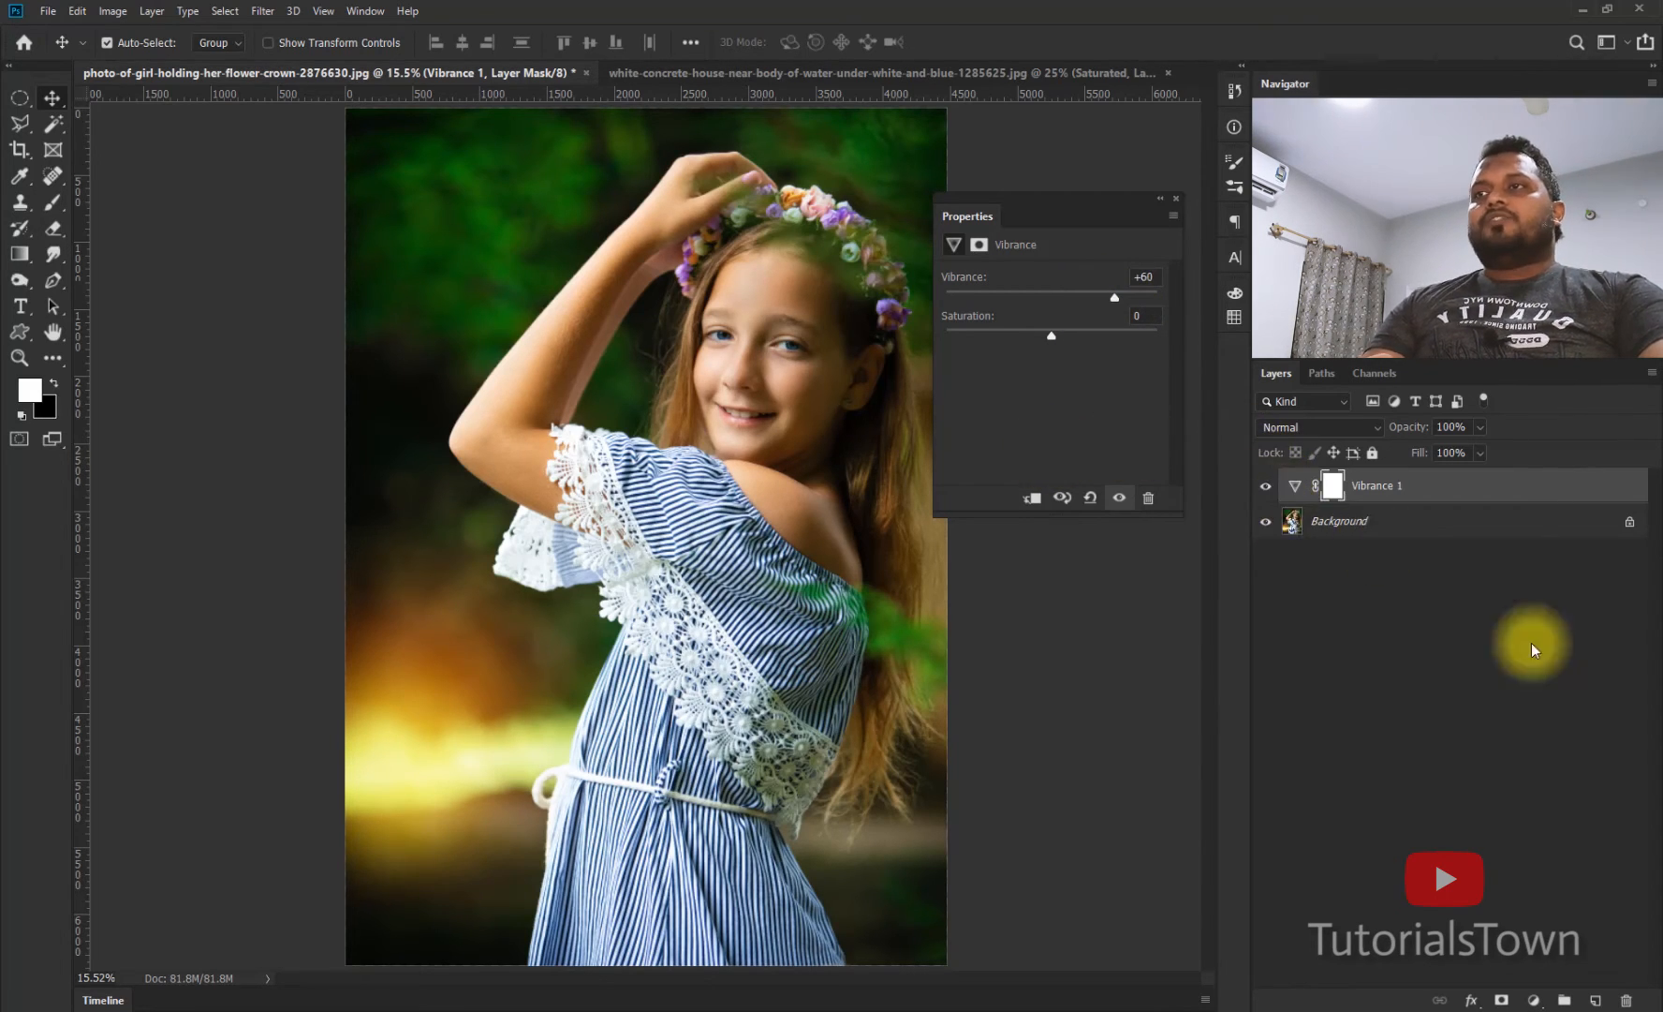
Step: Add a second Vibrance adjustment layer with Saturation +88 to the portrait and hide the Vibrance 1 layer
left_click(1534, 999)
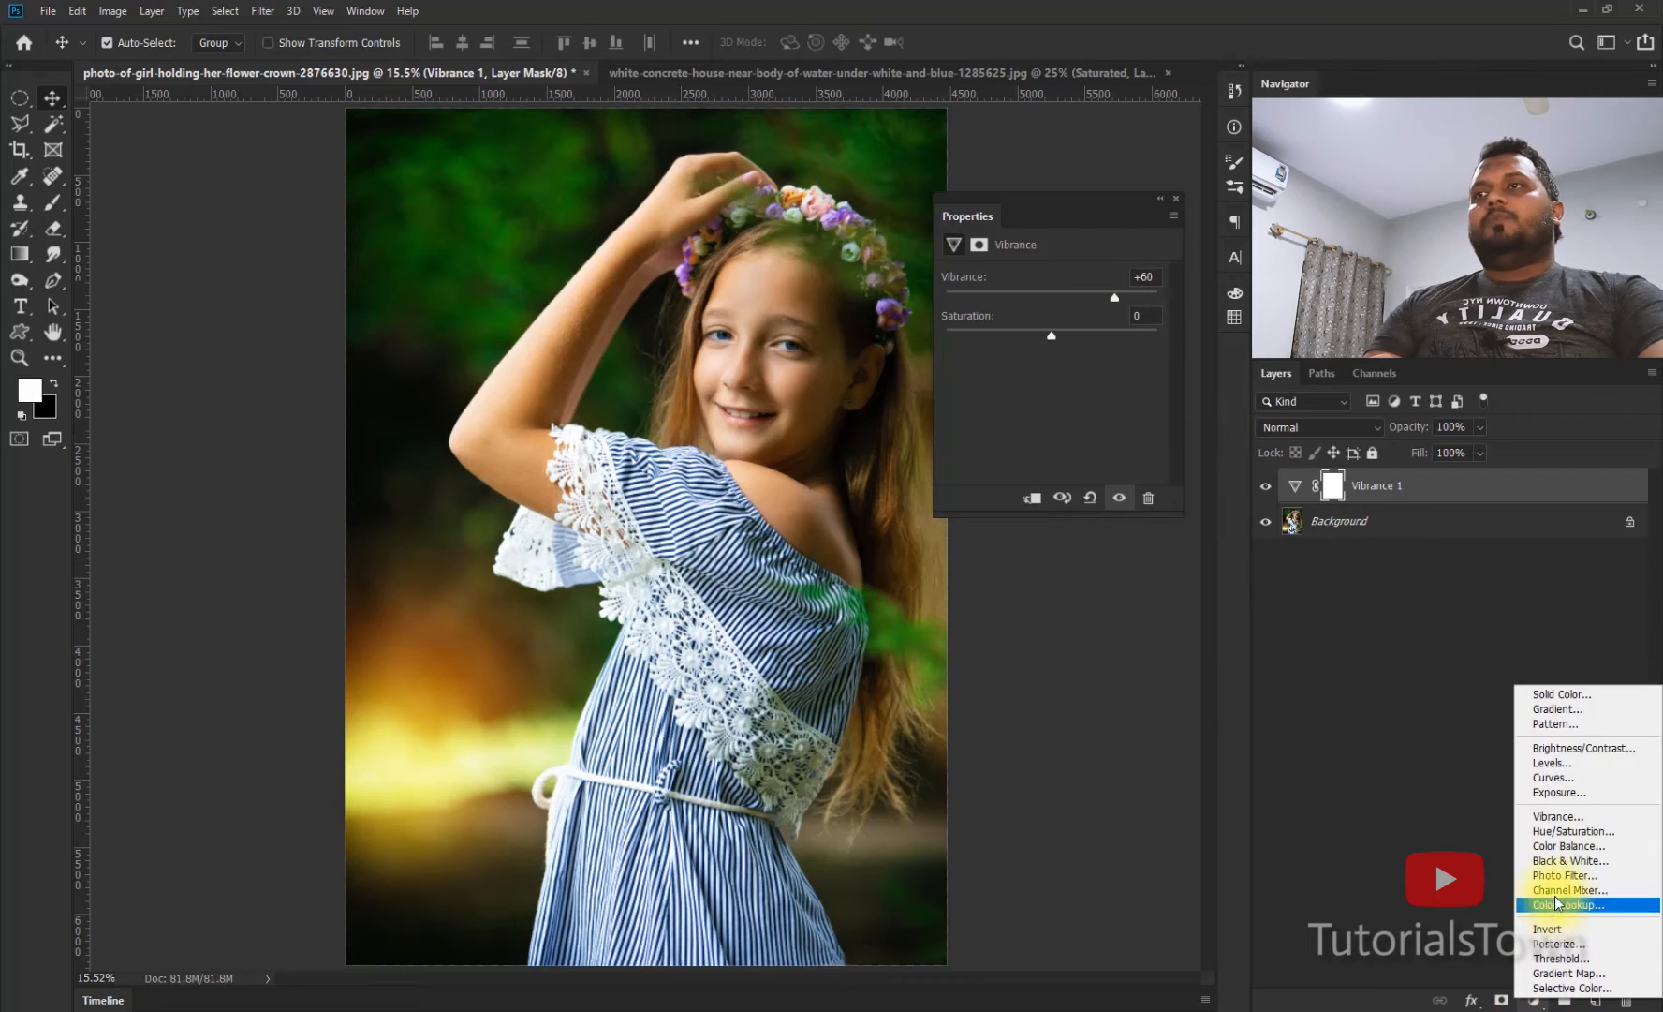
left_click(1560, 816)
left_click(1266, 520)
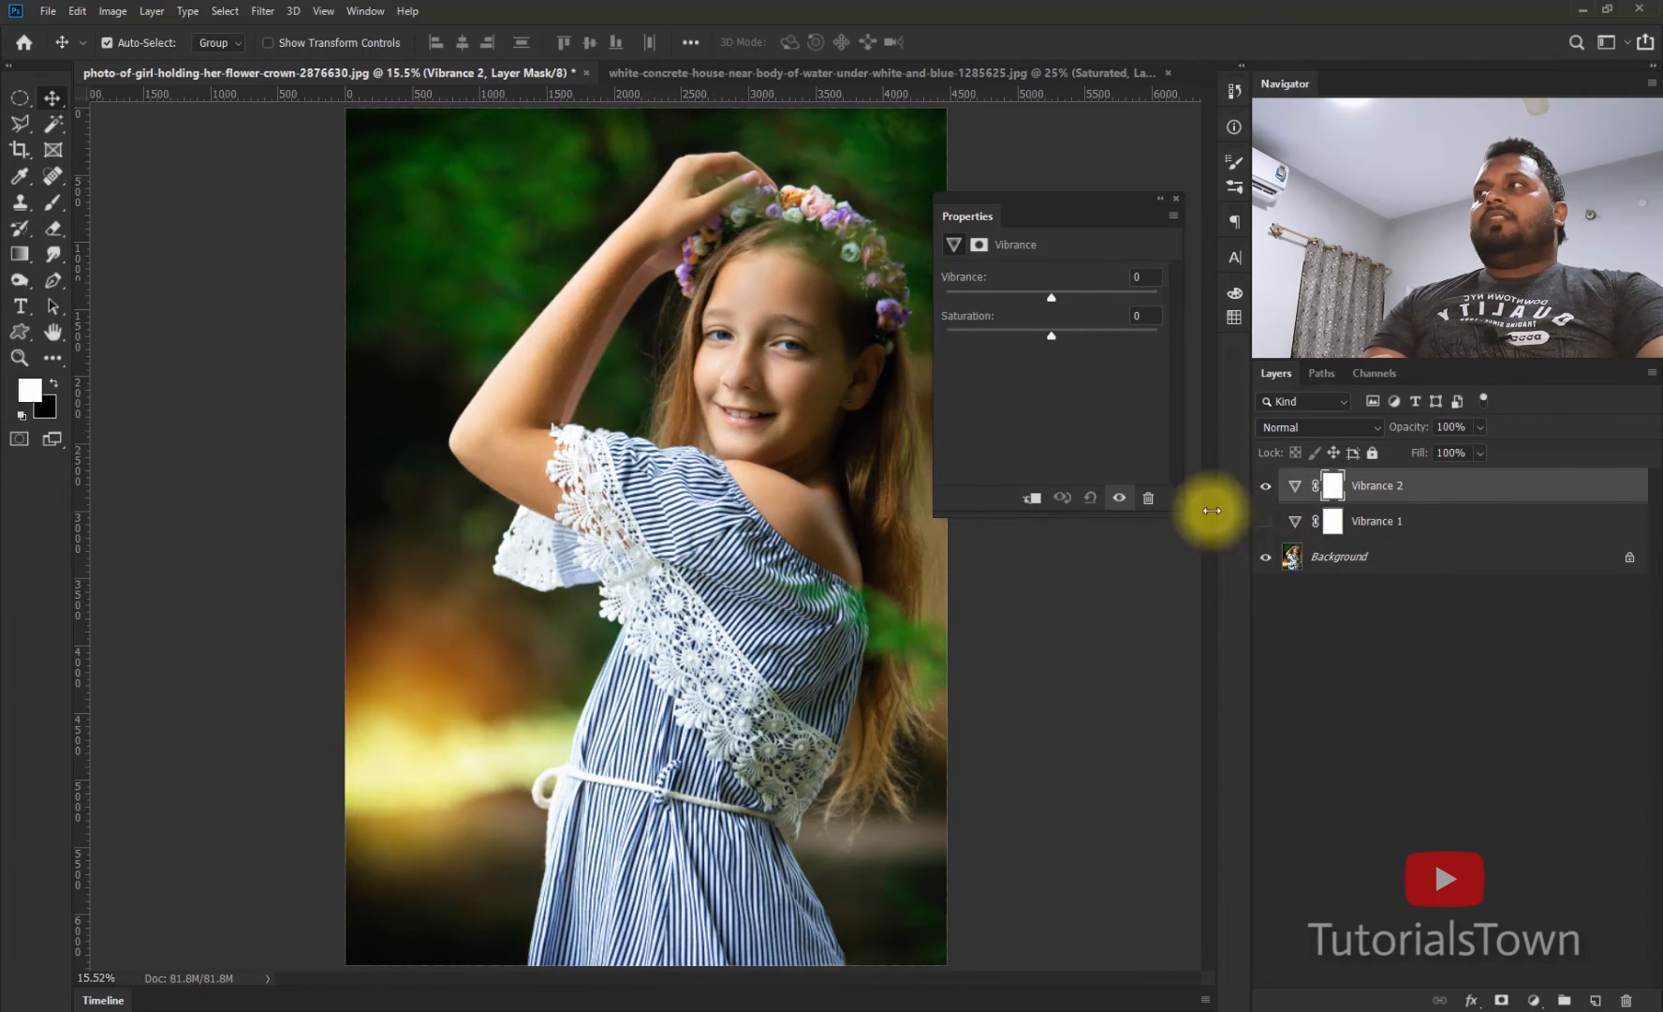
left_click_drag(1052, 335, 1144, 335)
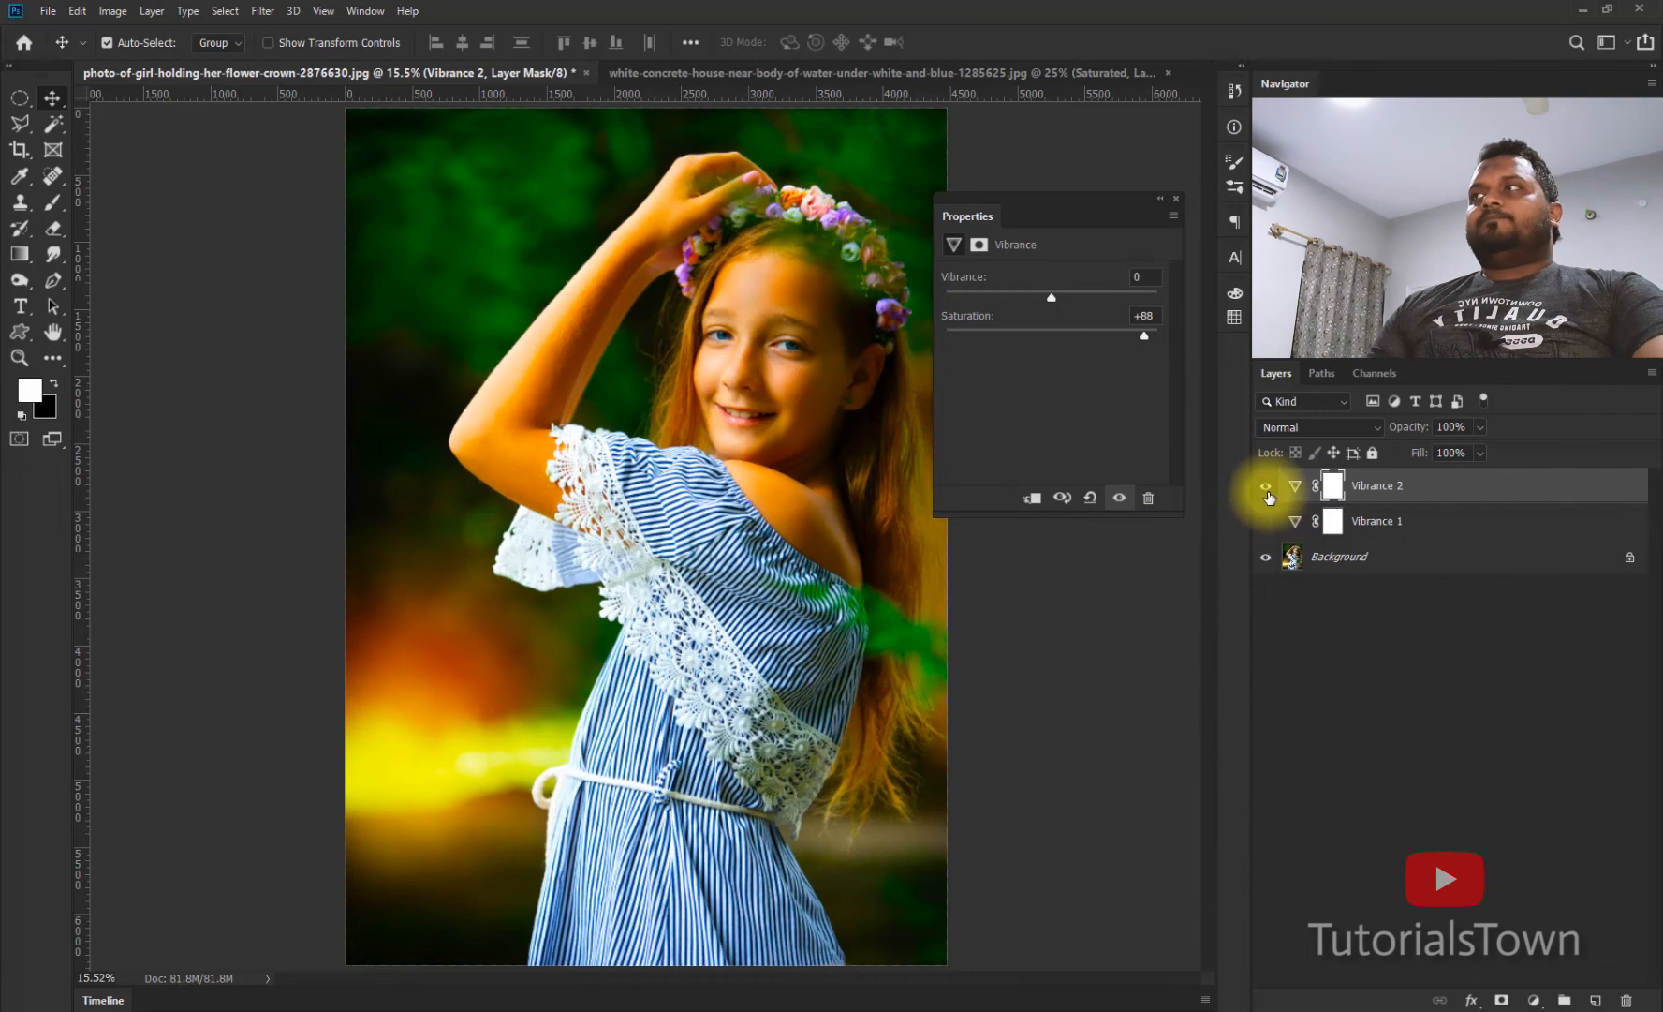
Step: Compare the Vibrance 1 and Vibrance 2 layers on the portrait by swapping their visibility
left_click_drag(1268, 484, 1268, 521)
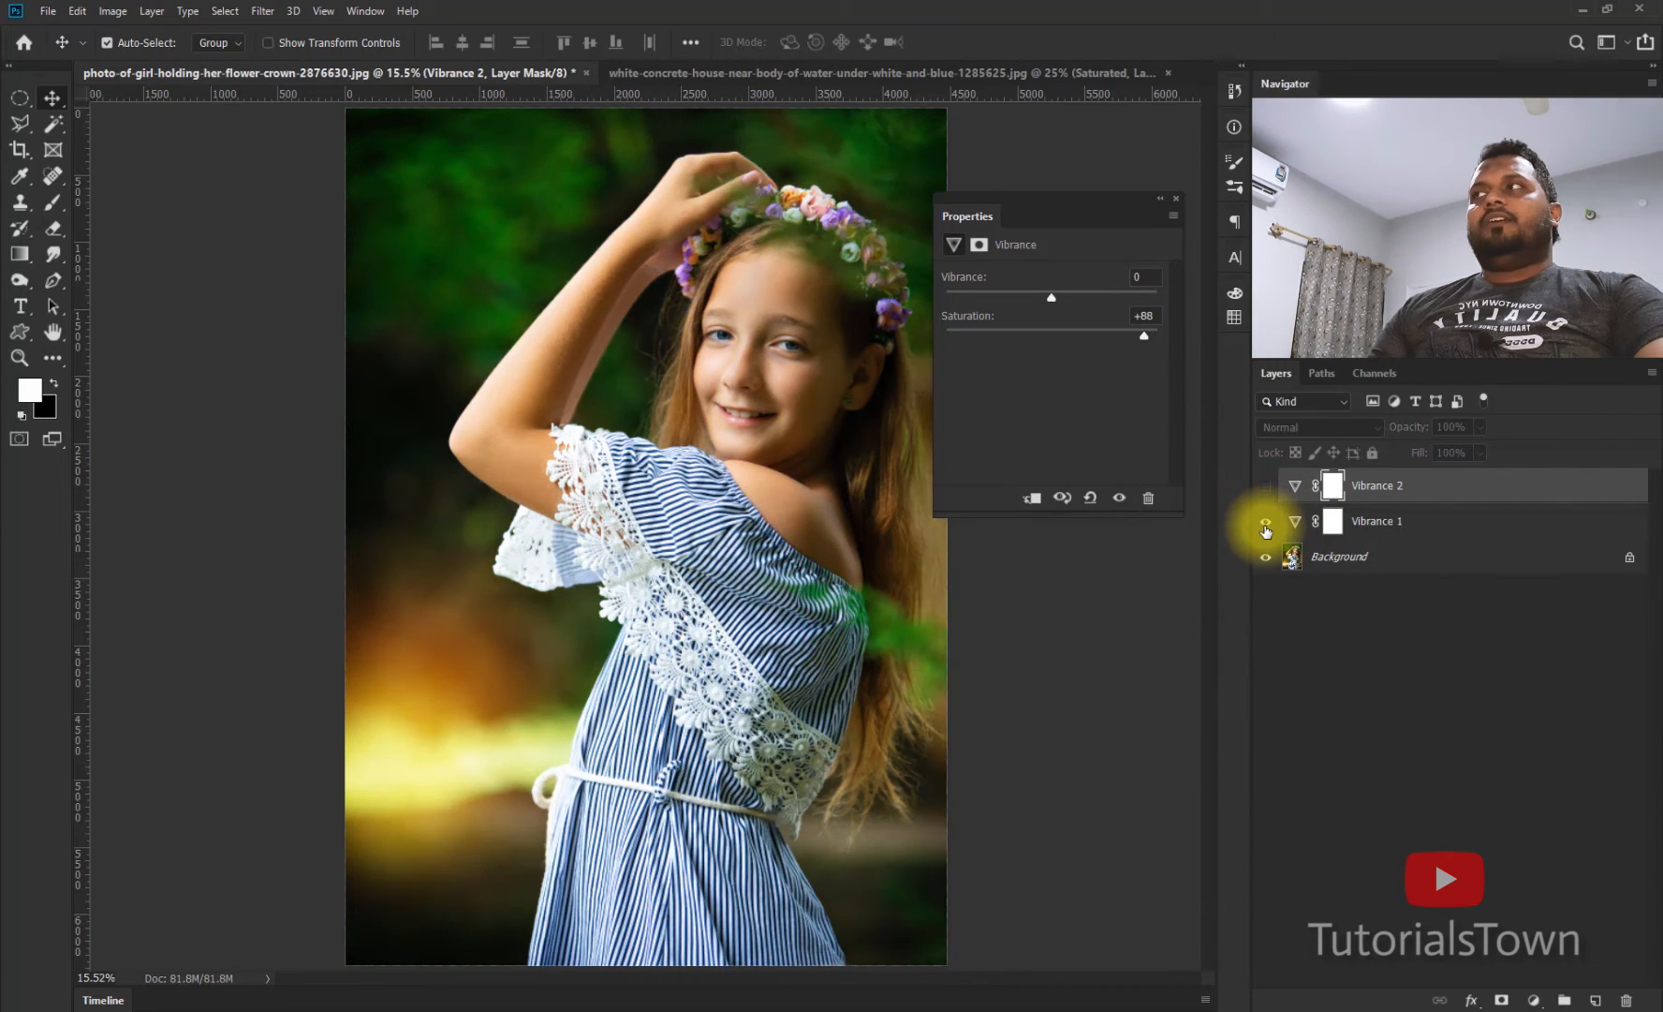
left_click(1266, 523)
left_click(1267, 486)
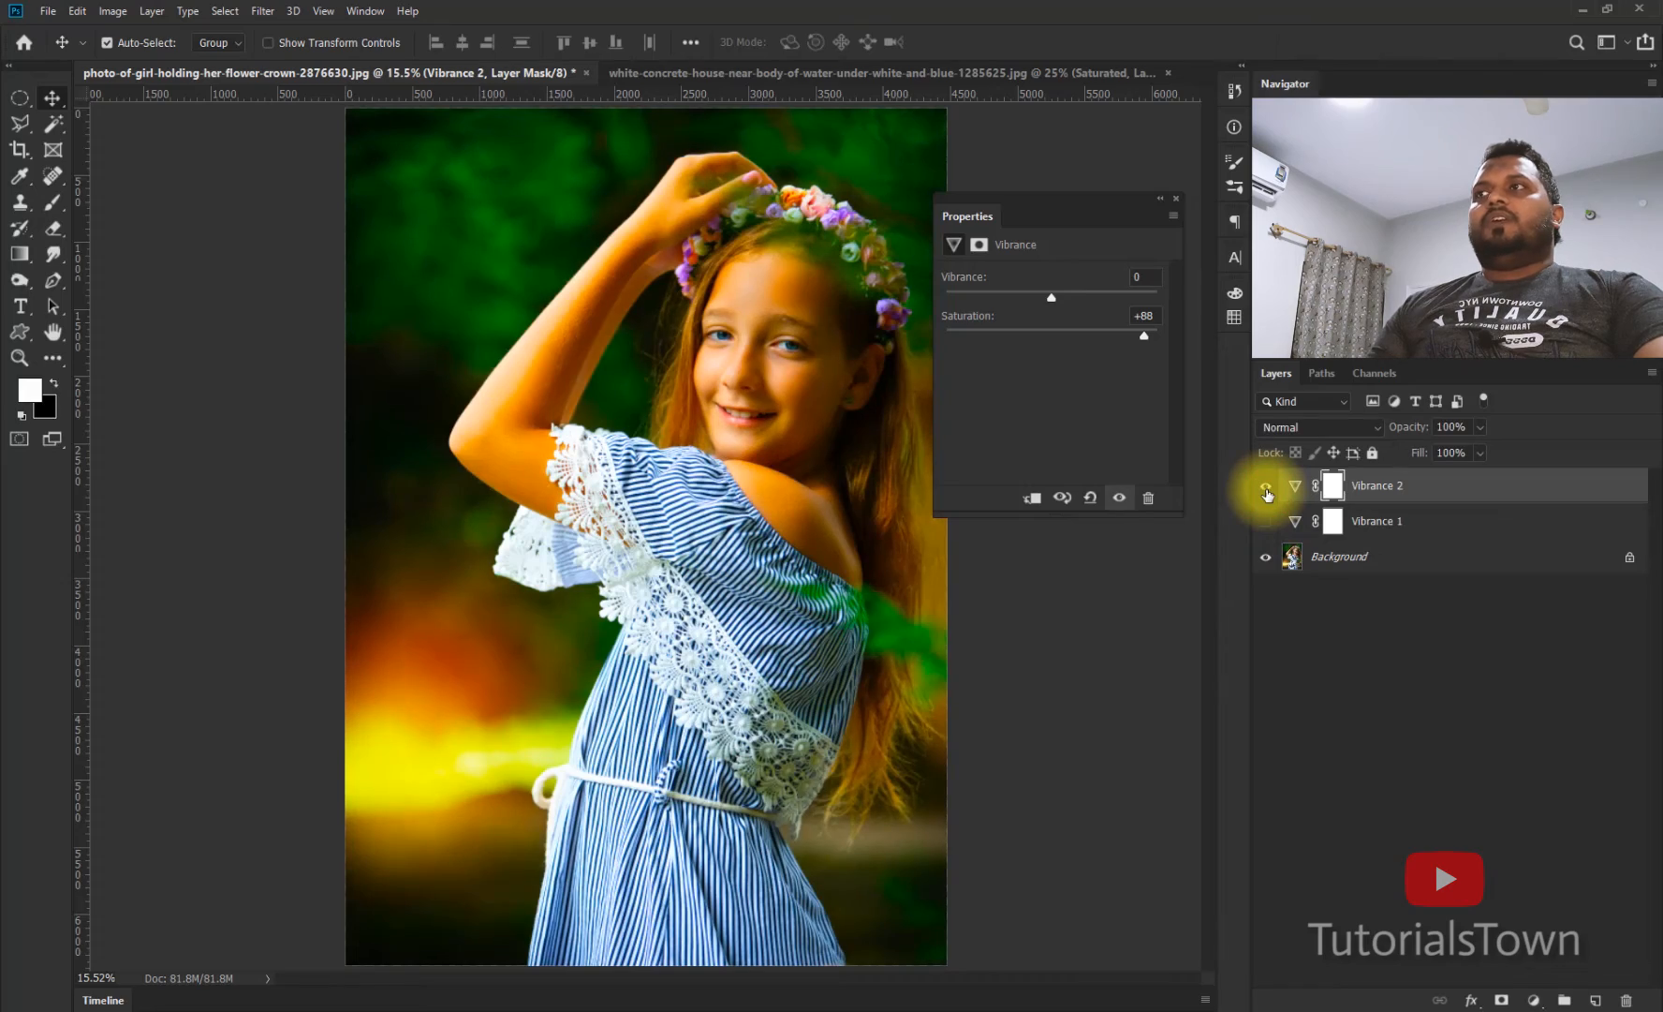